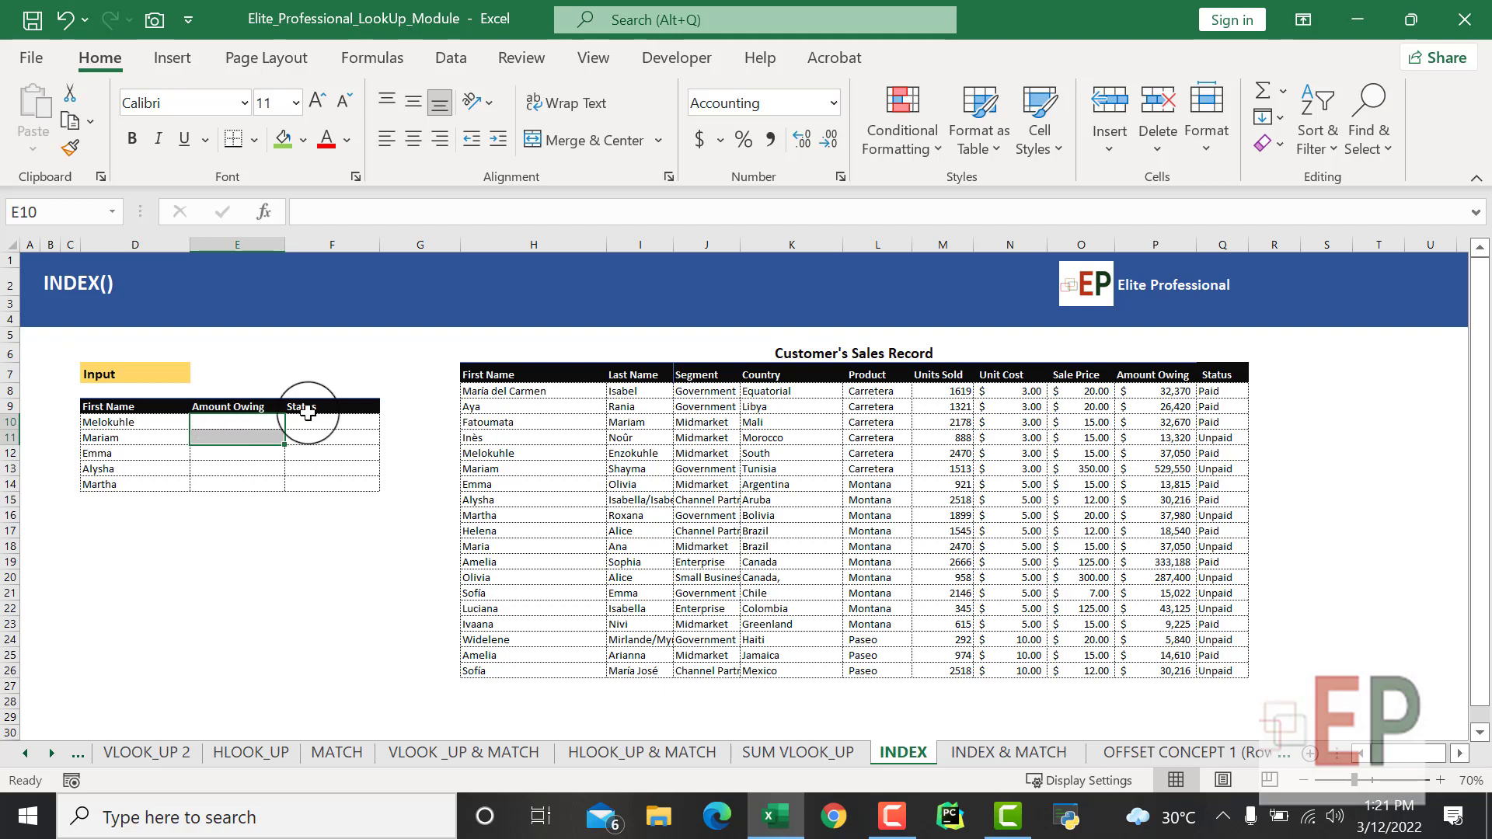
Step: Restore the deleted INDEX formulas in E10:E11 and clear them again
key("ctrl+z")
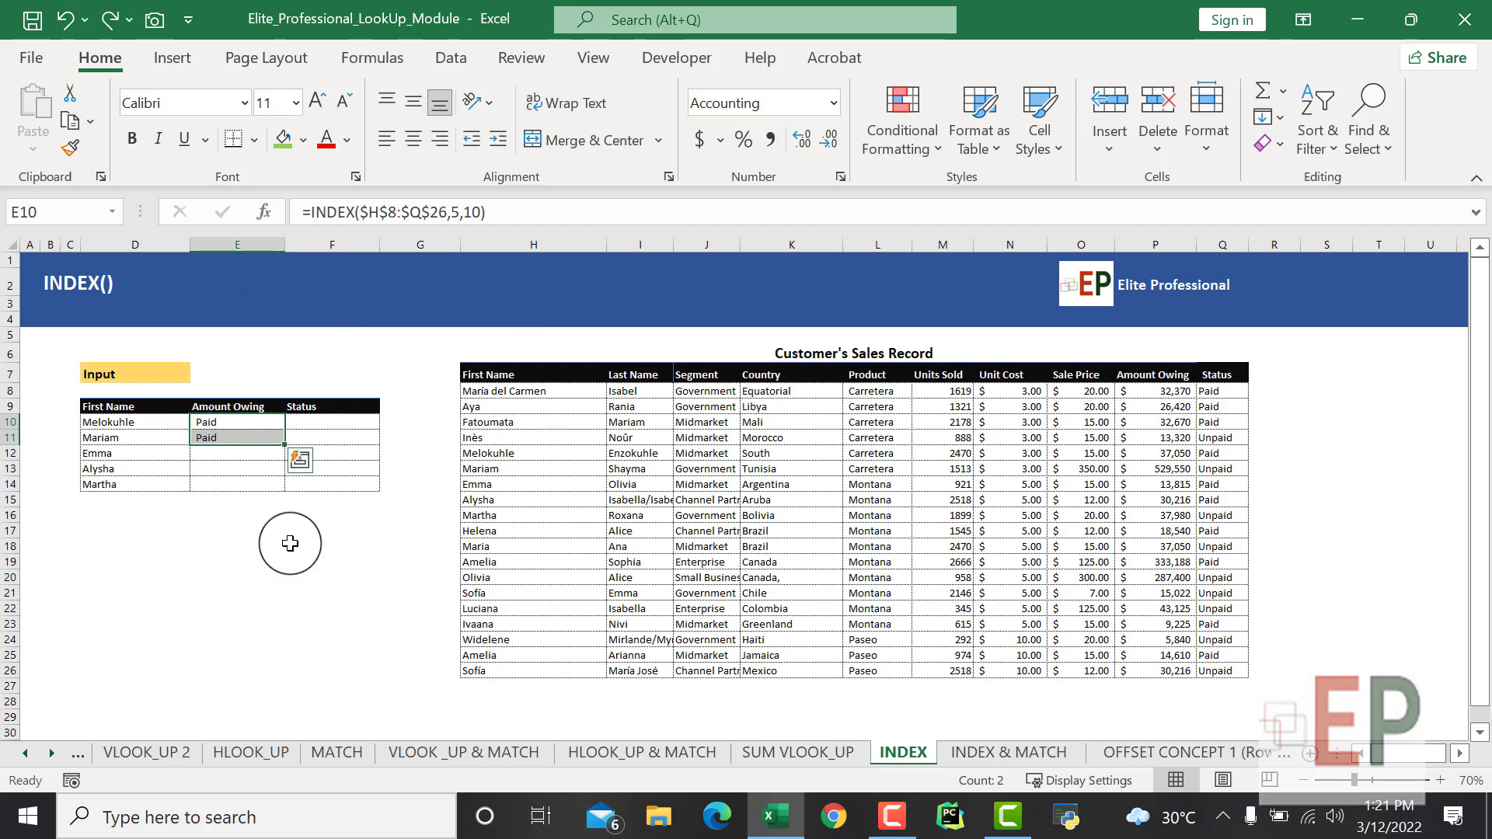
key("Delete")
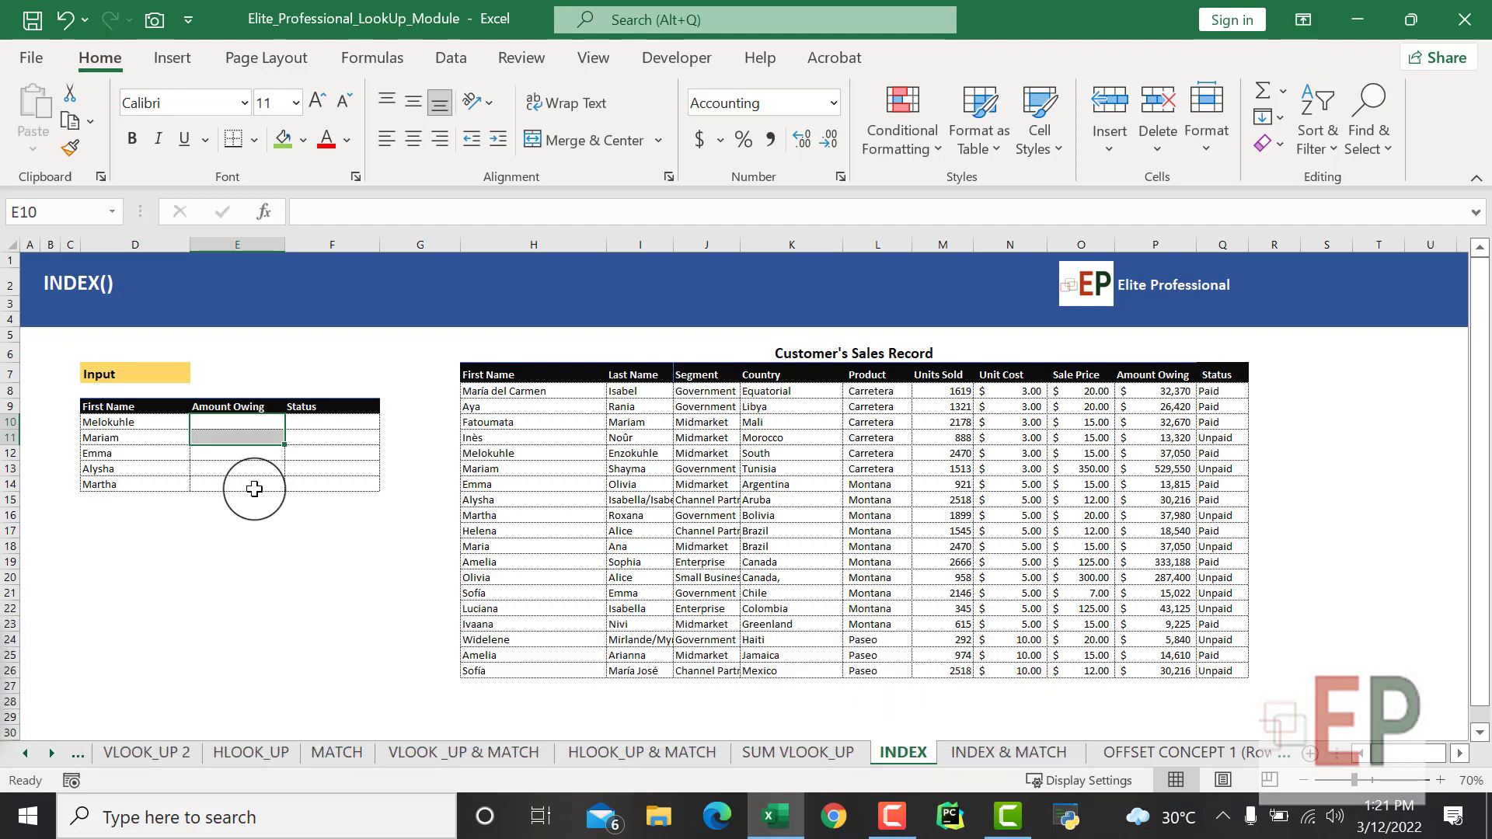
left_click(307, 535)
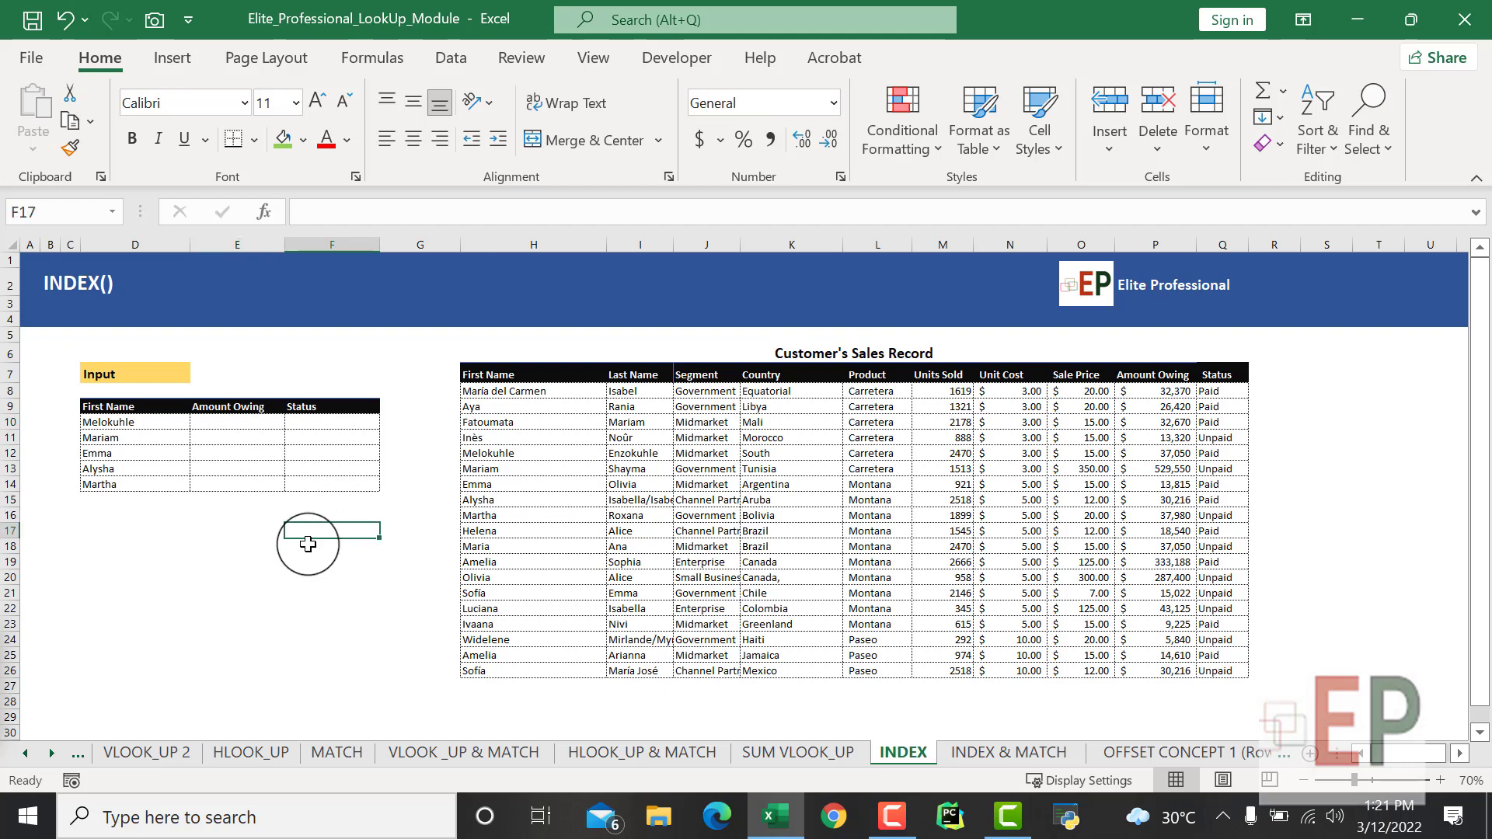
Step: Try to start an INDEX formula in cell E10 of the Amount Owing column
left_click(248, 422)
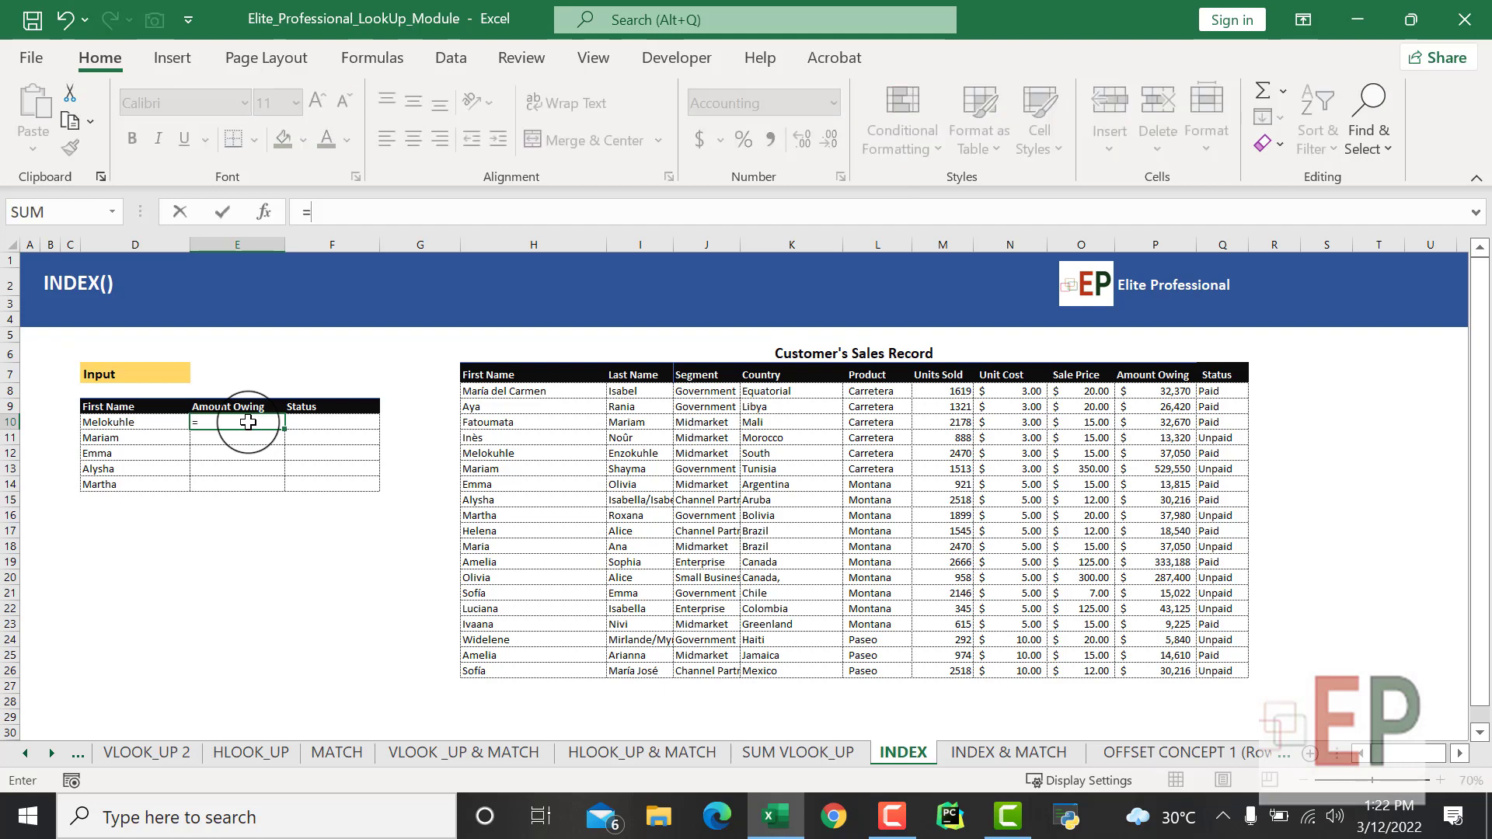
type("inde")
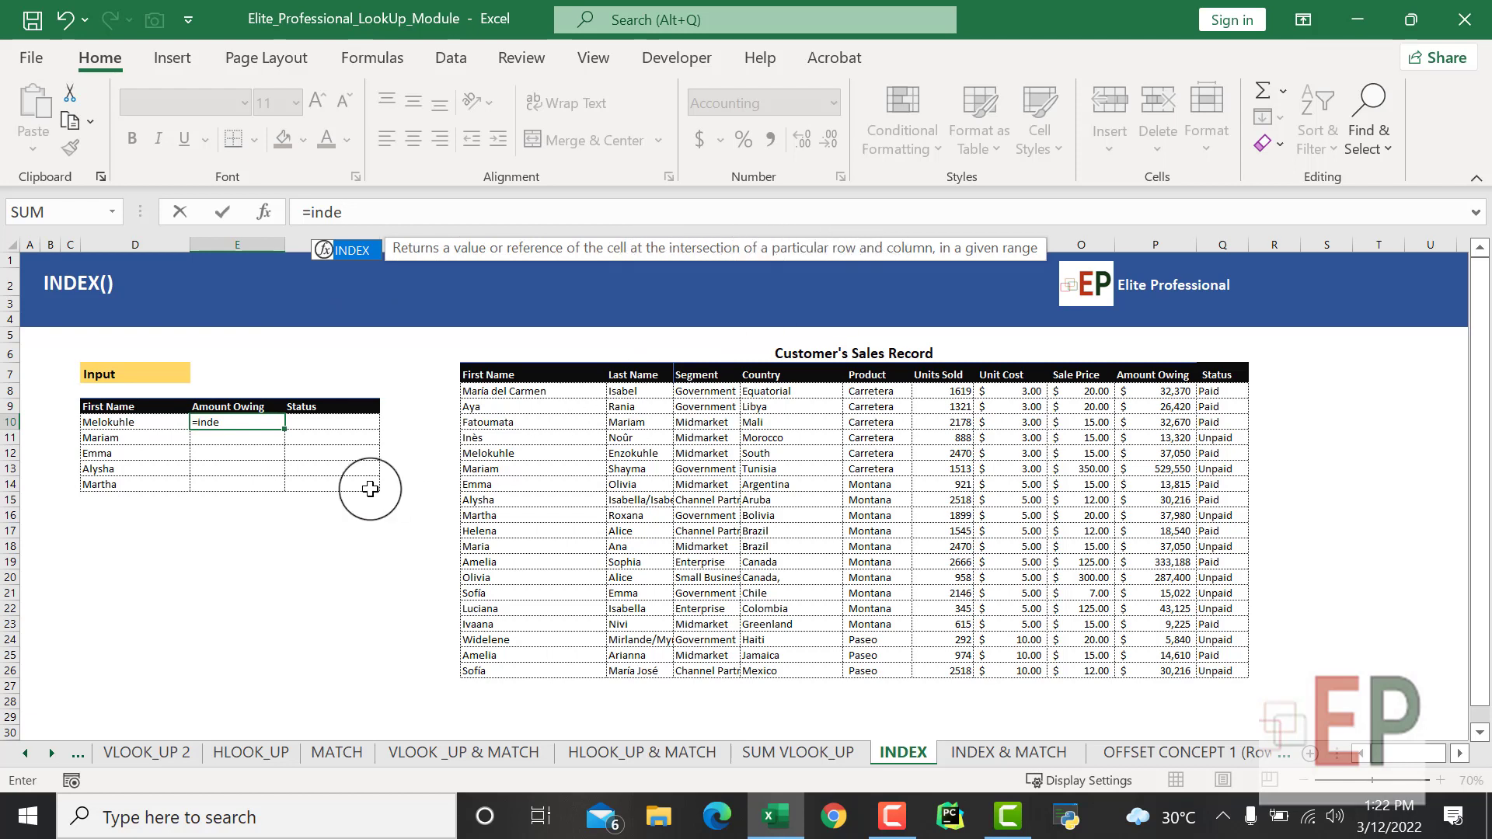
key("Escape")
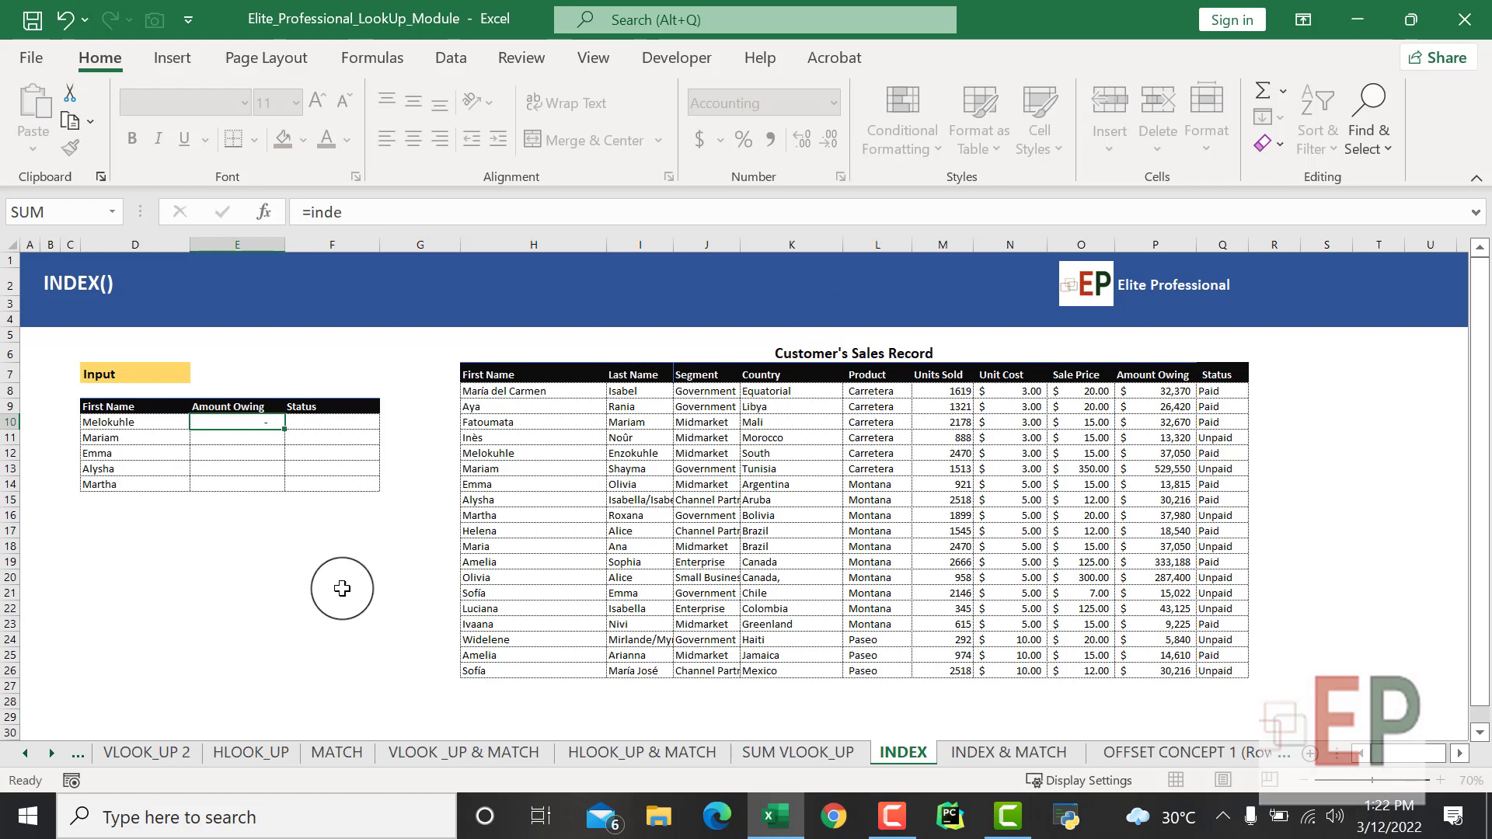
left_click(341, 588)
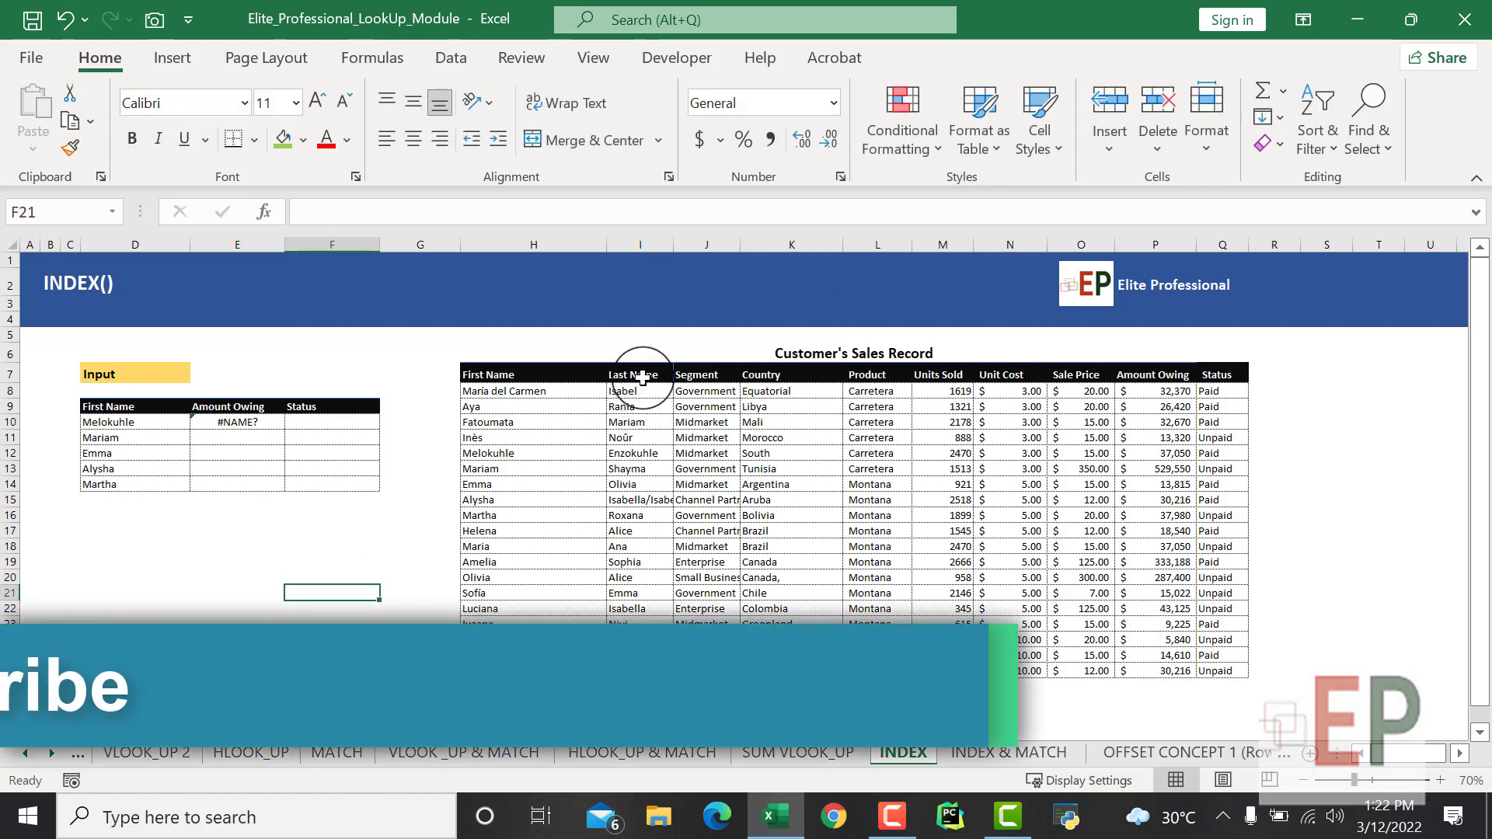
left_click_drag(626, 391, 622, 671)
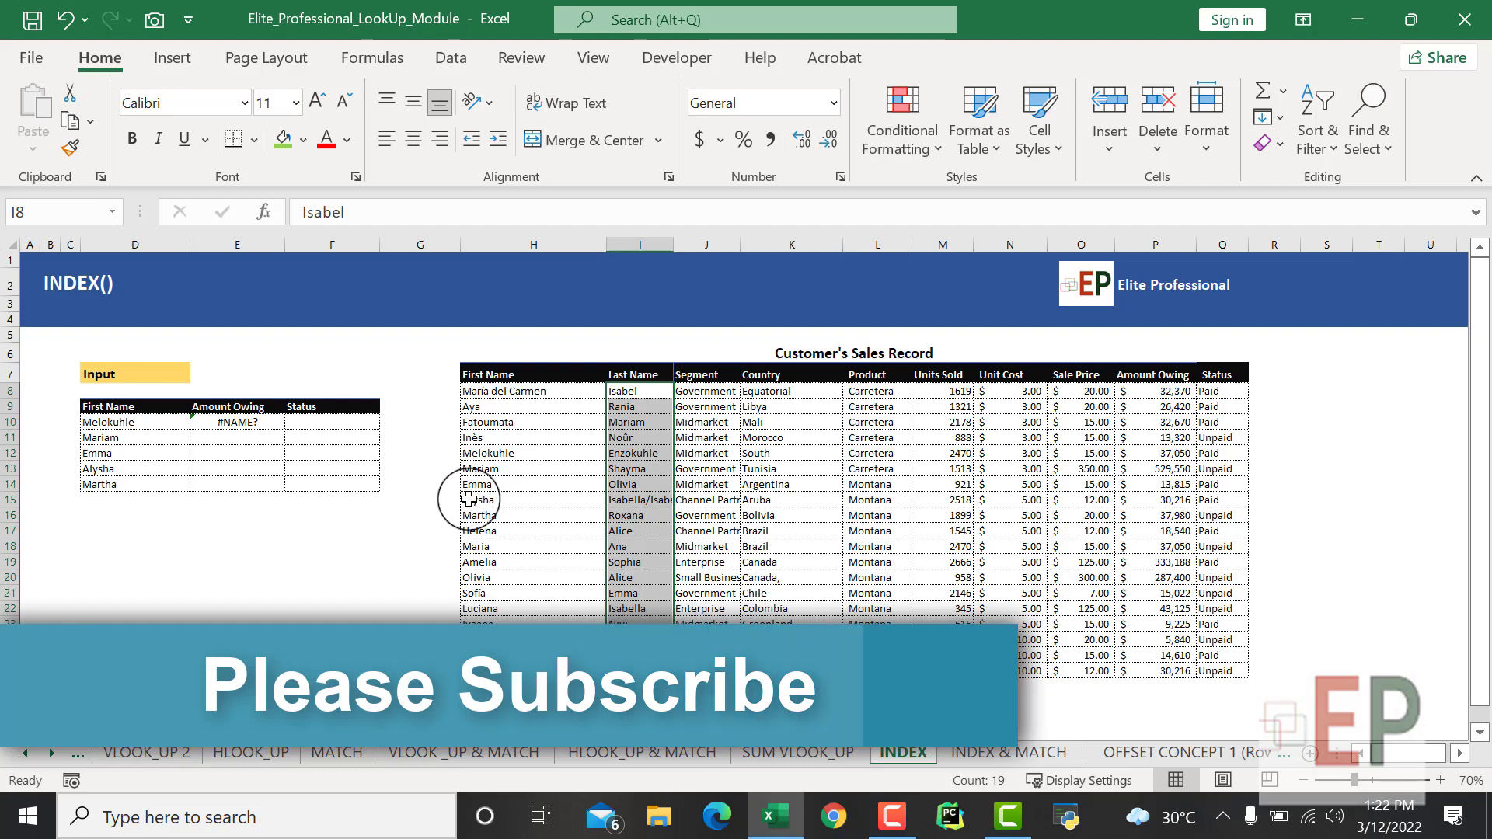
left_click_drag(469, 500, 1088, 468)
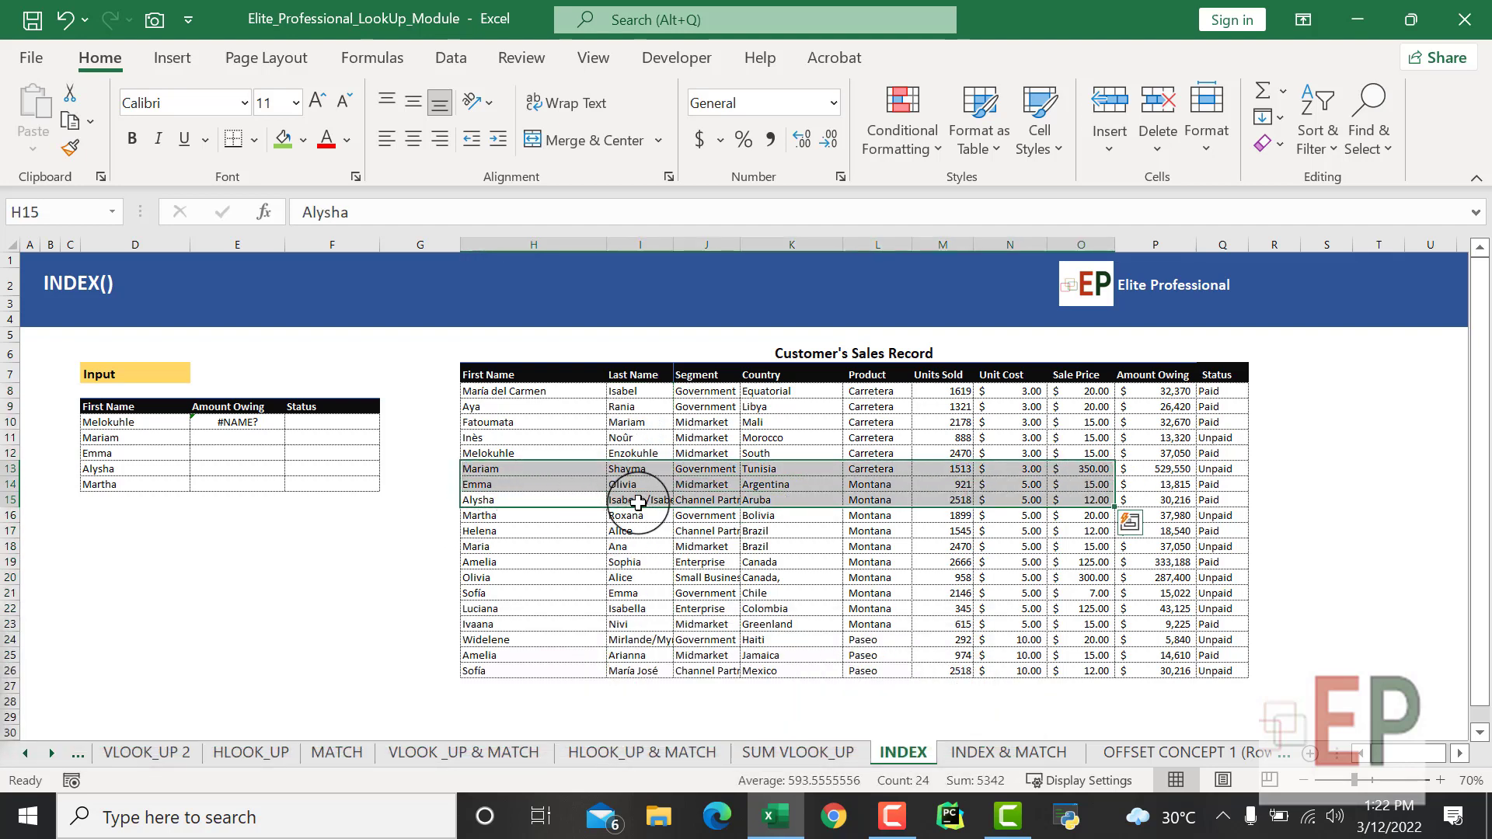
left_click(638, 503)
left_click(320, 576)
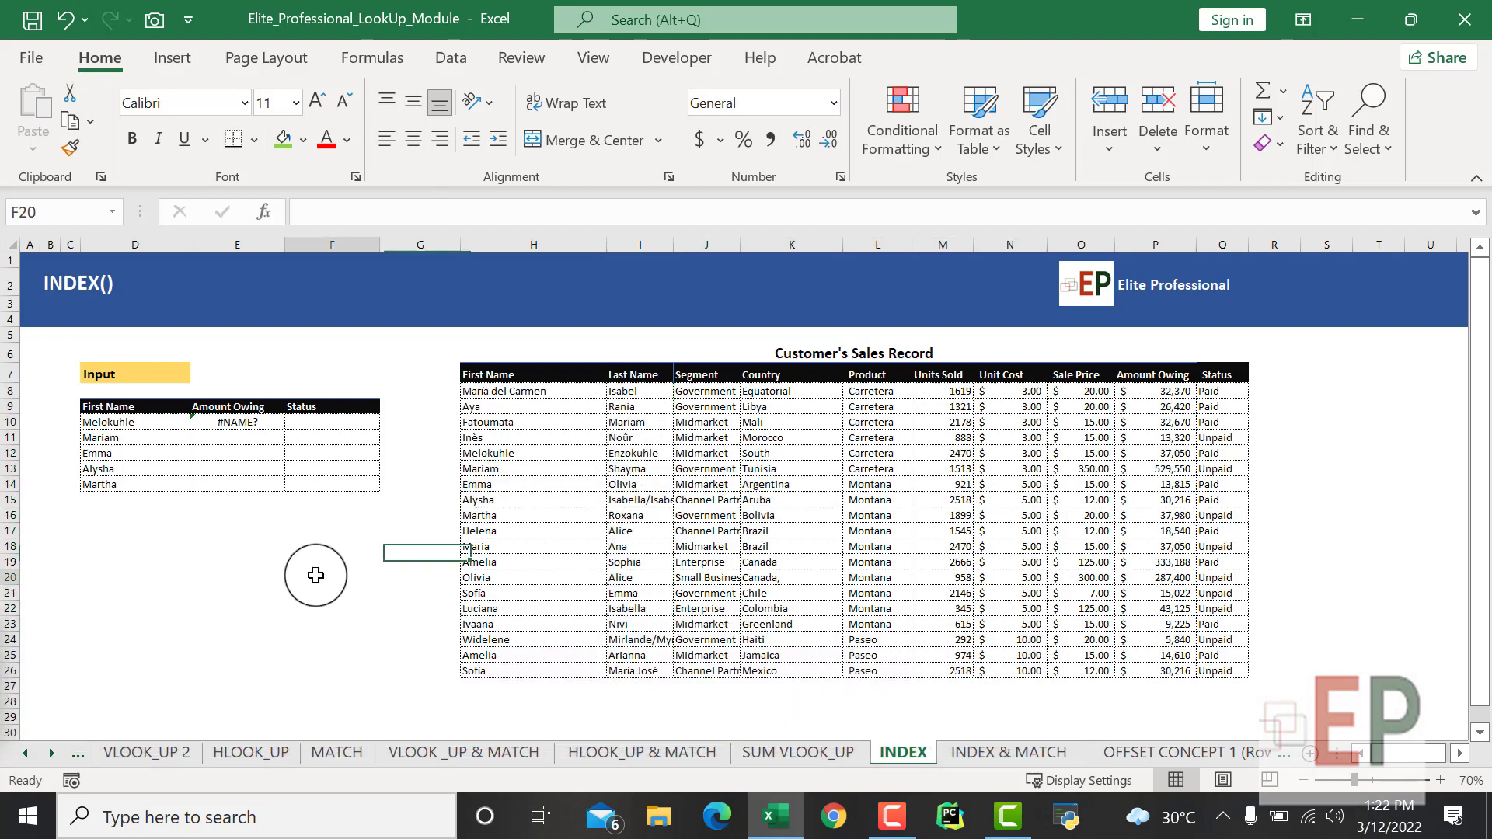
Step: Replace the content of cell E10 with the beginning of an INDEX formula
left_click(234, 422)
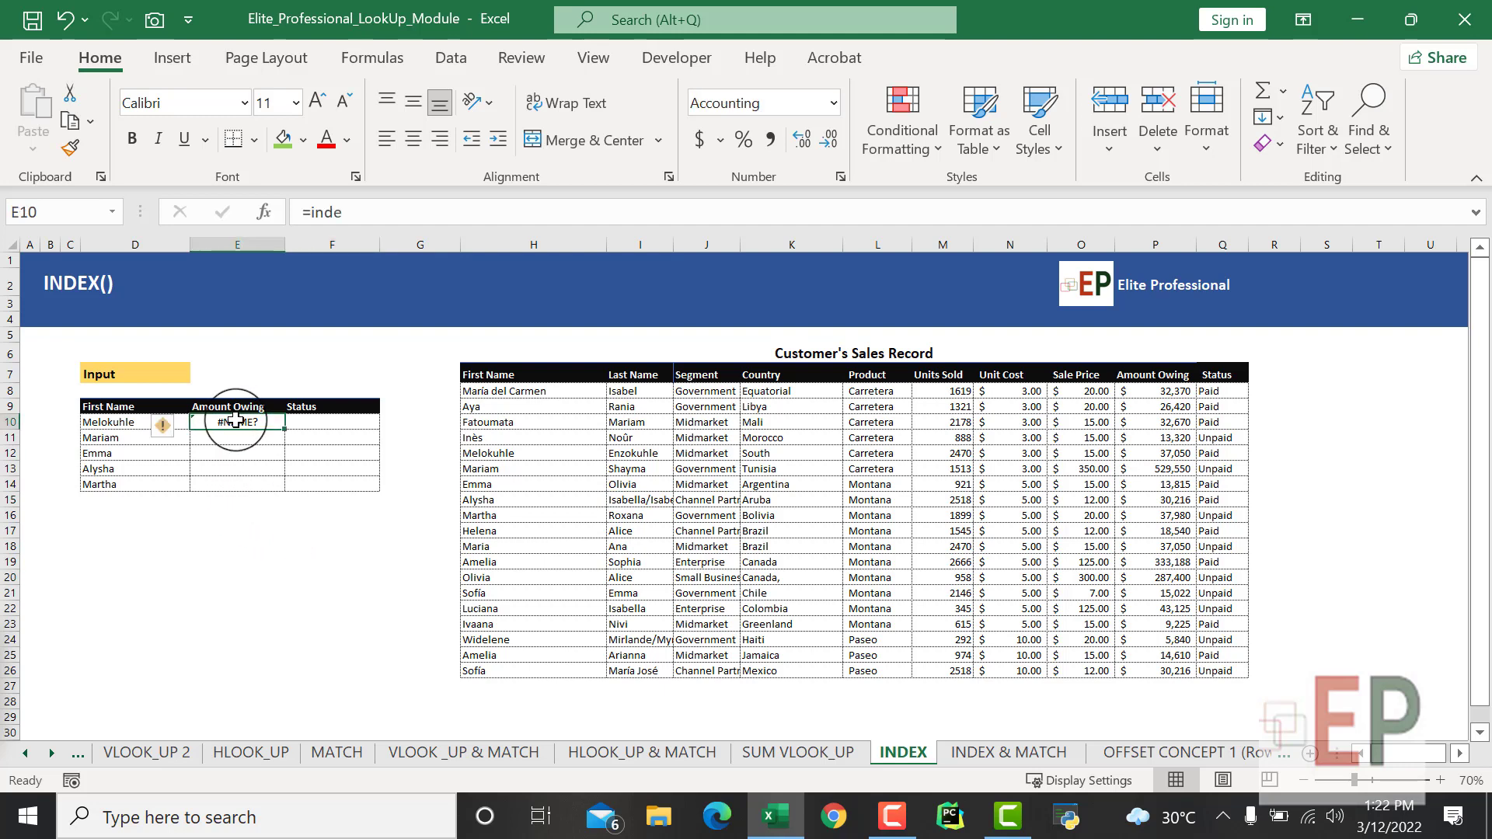
type("=in")
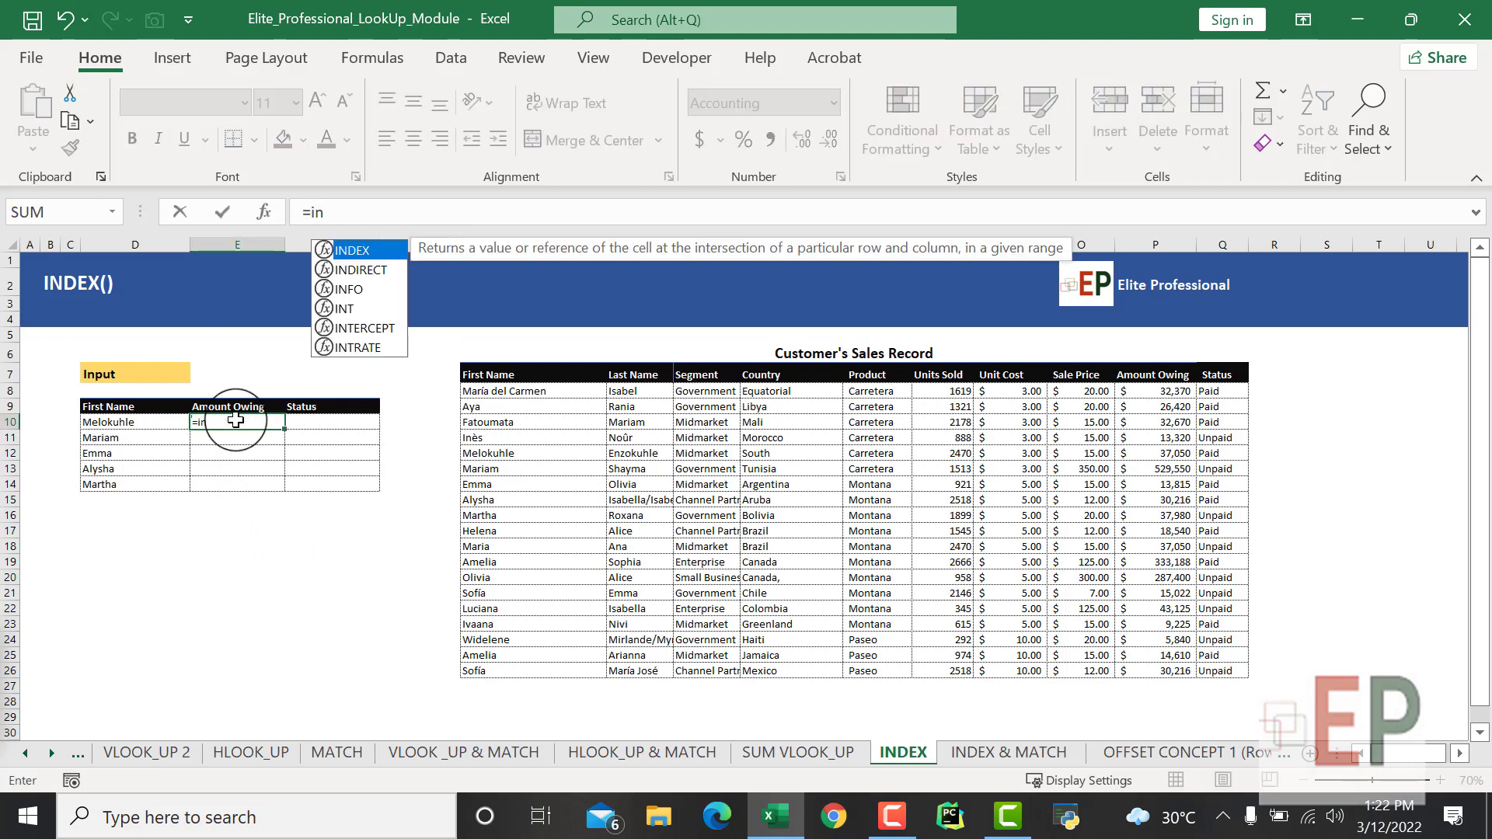
key("Tab")
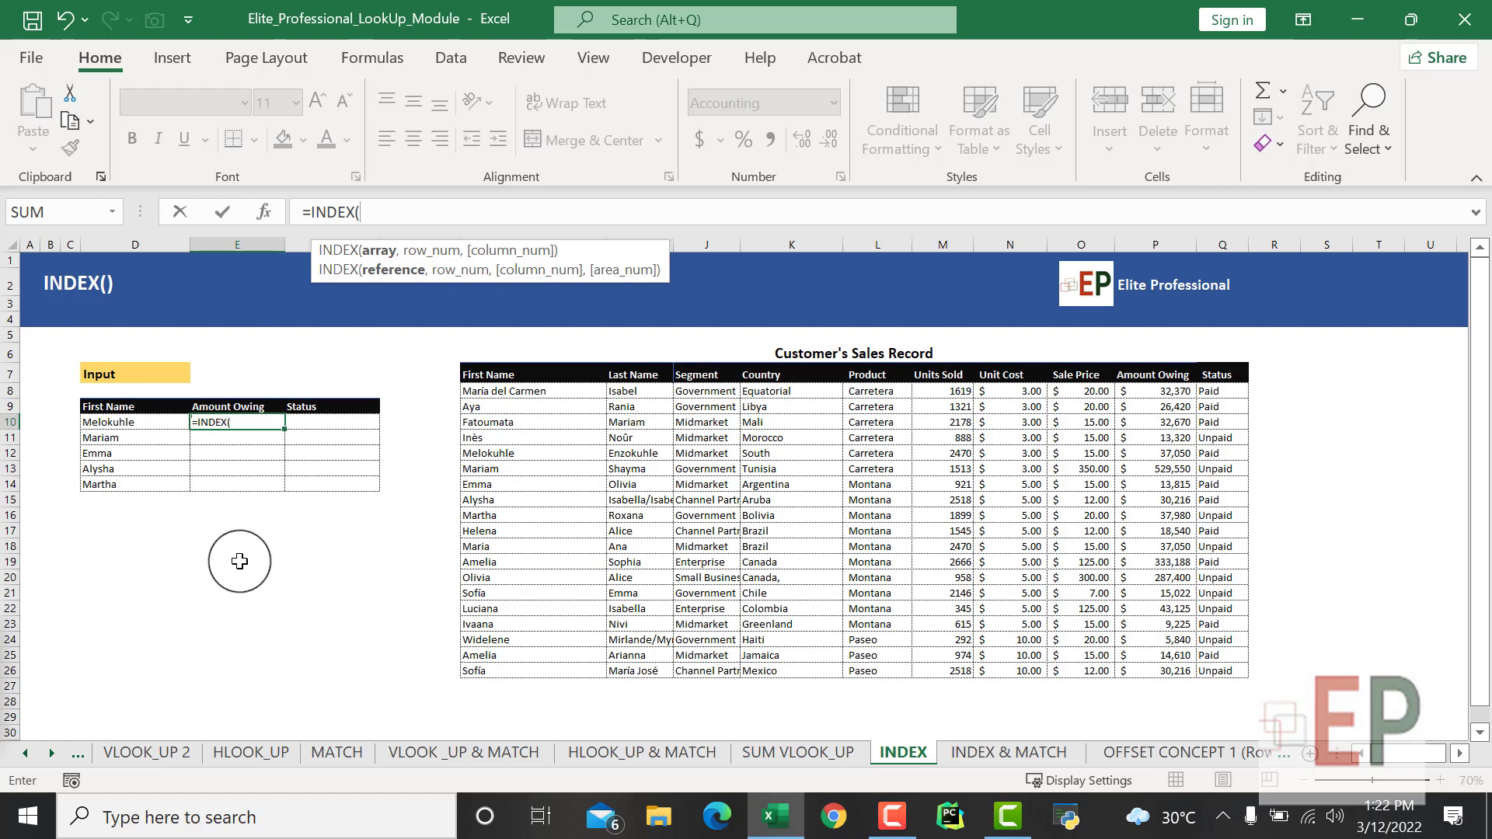
left_click(114, 421)
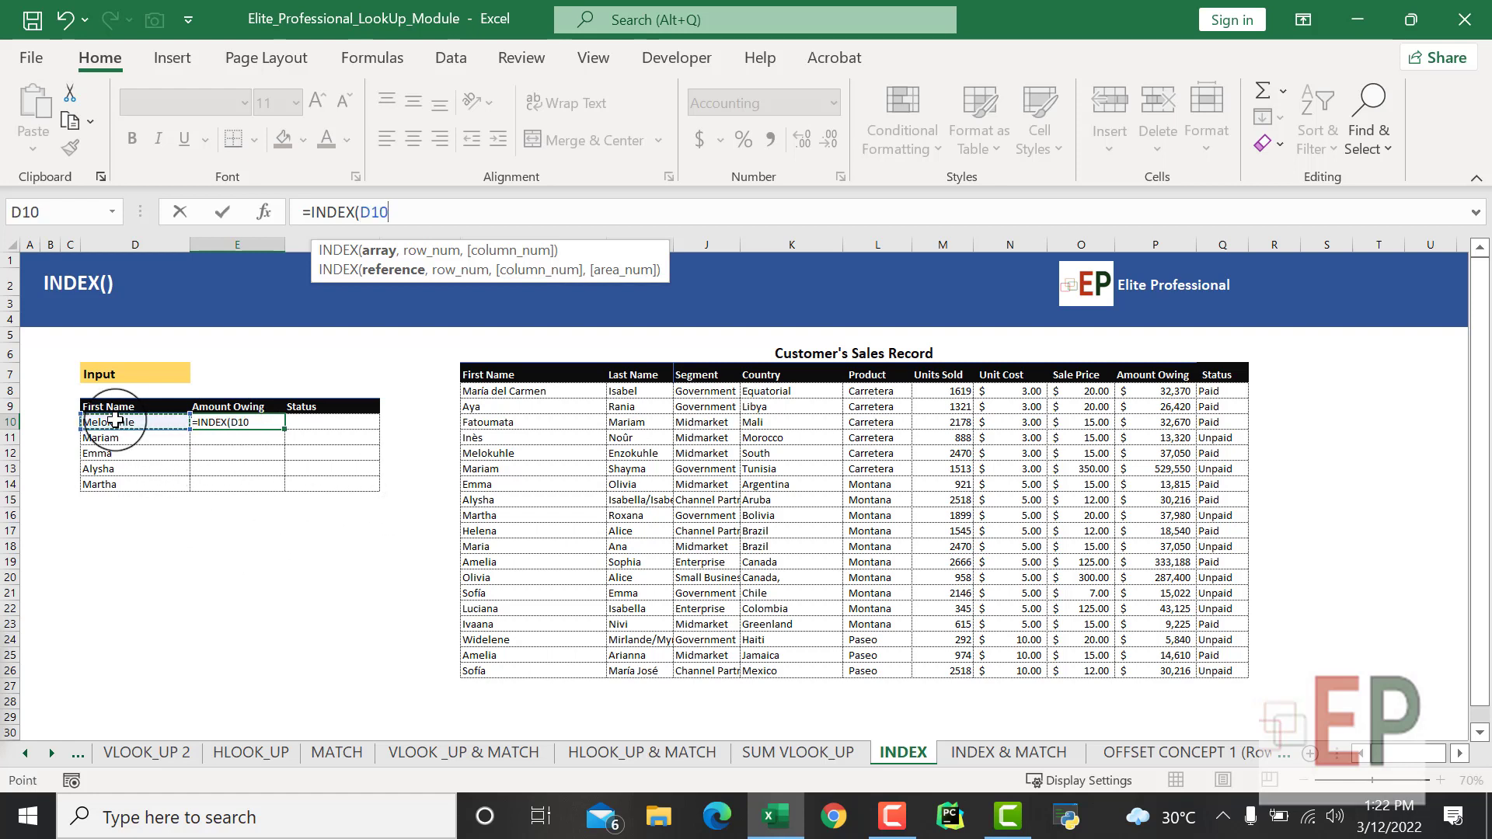
type(",")
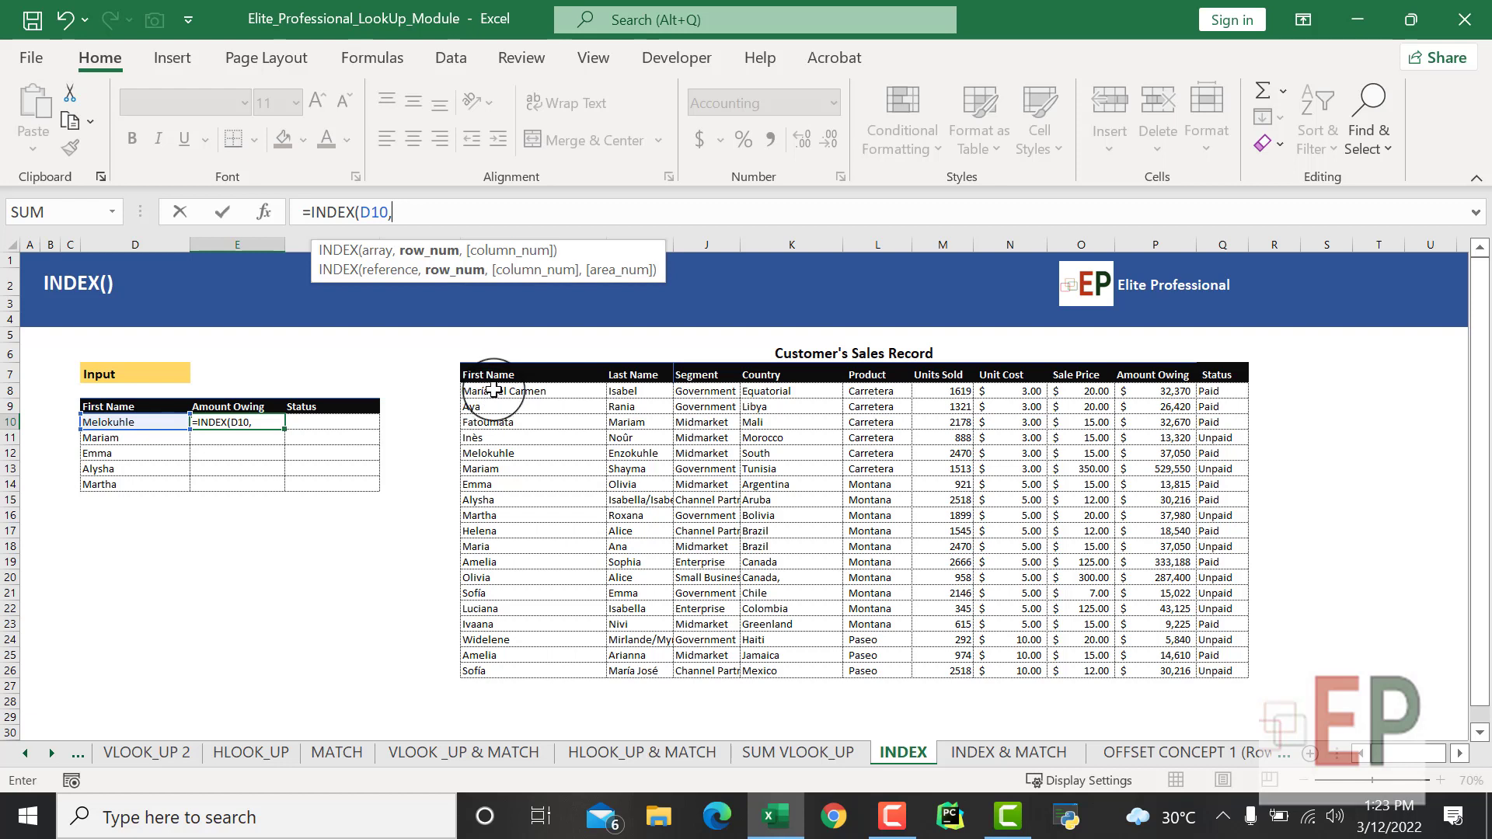
key("BackSpace")
key("BackSpace")
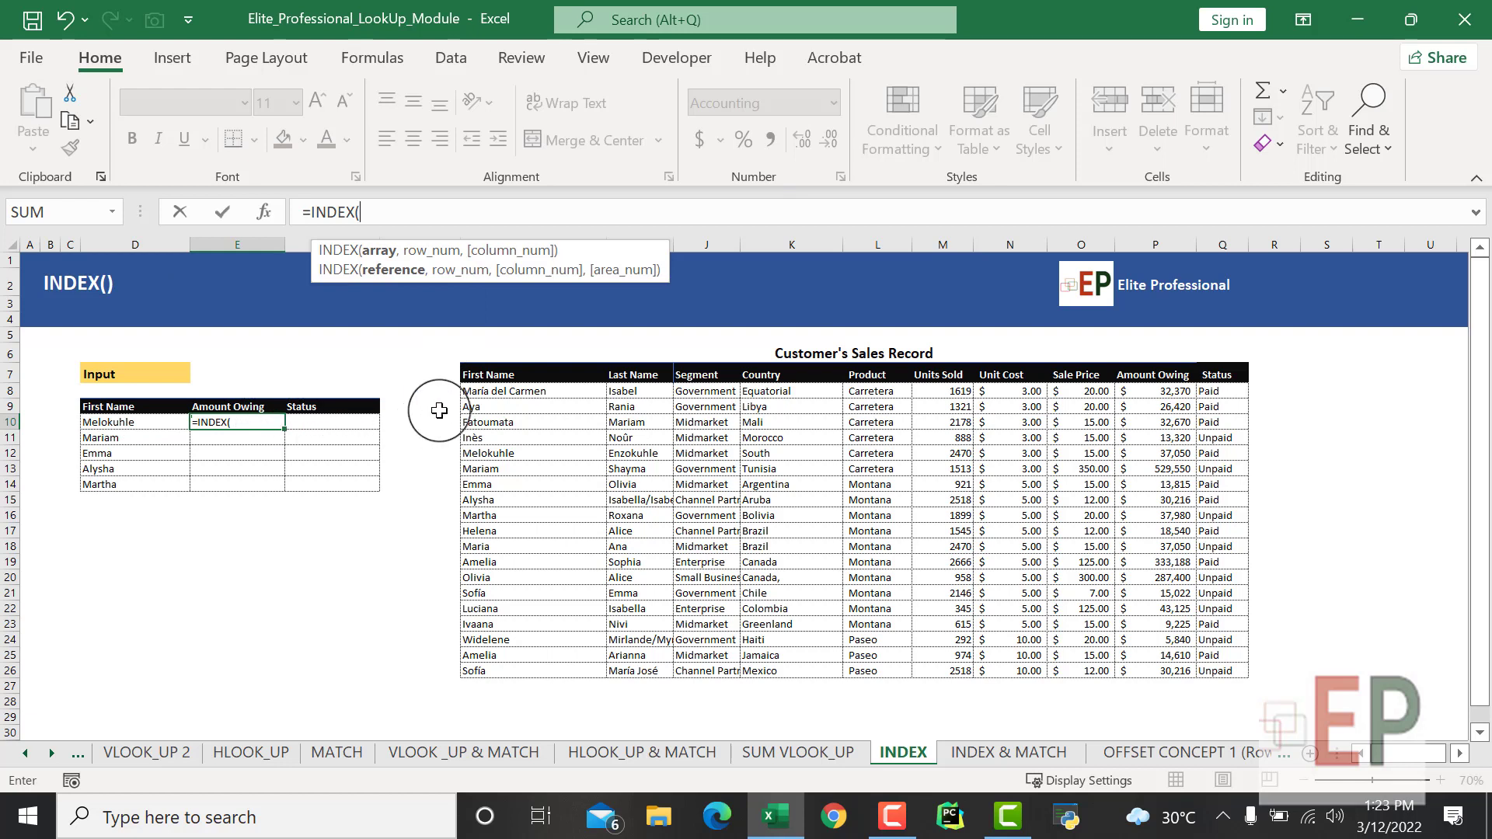
Step: Complete the INDEX formula in E10 with the absolute array $H$8:$Q$26, row number 5 and column number 1
left_click_drag(465, 393, 1195, 670)
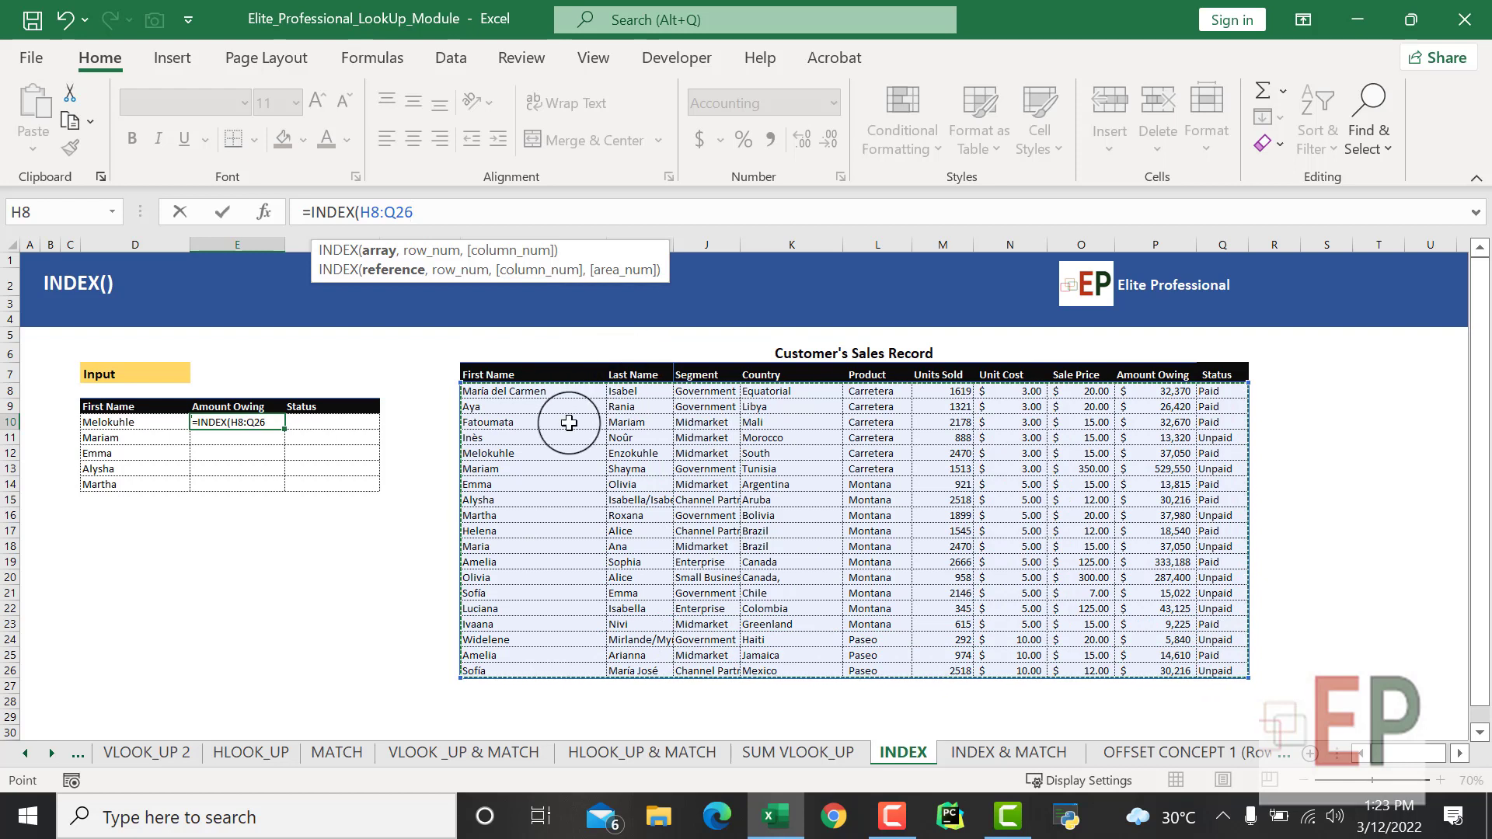
key("F4")
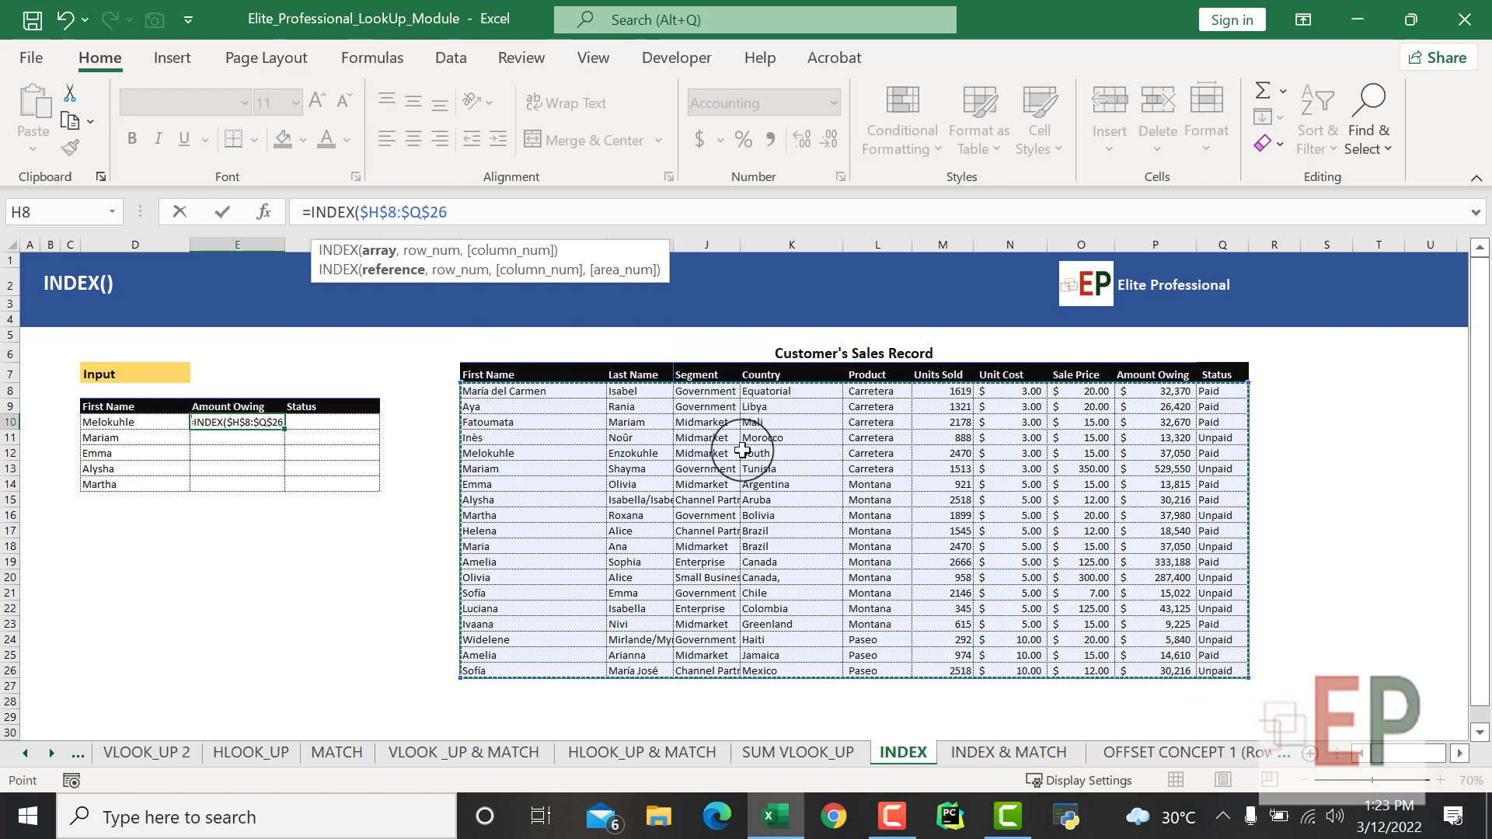
type(",")
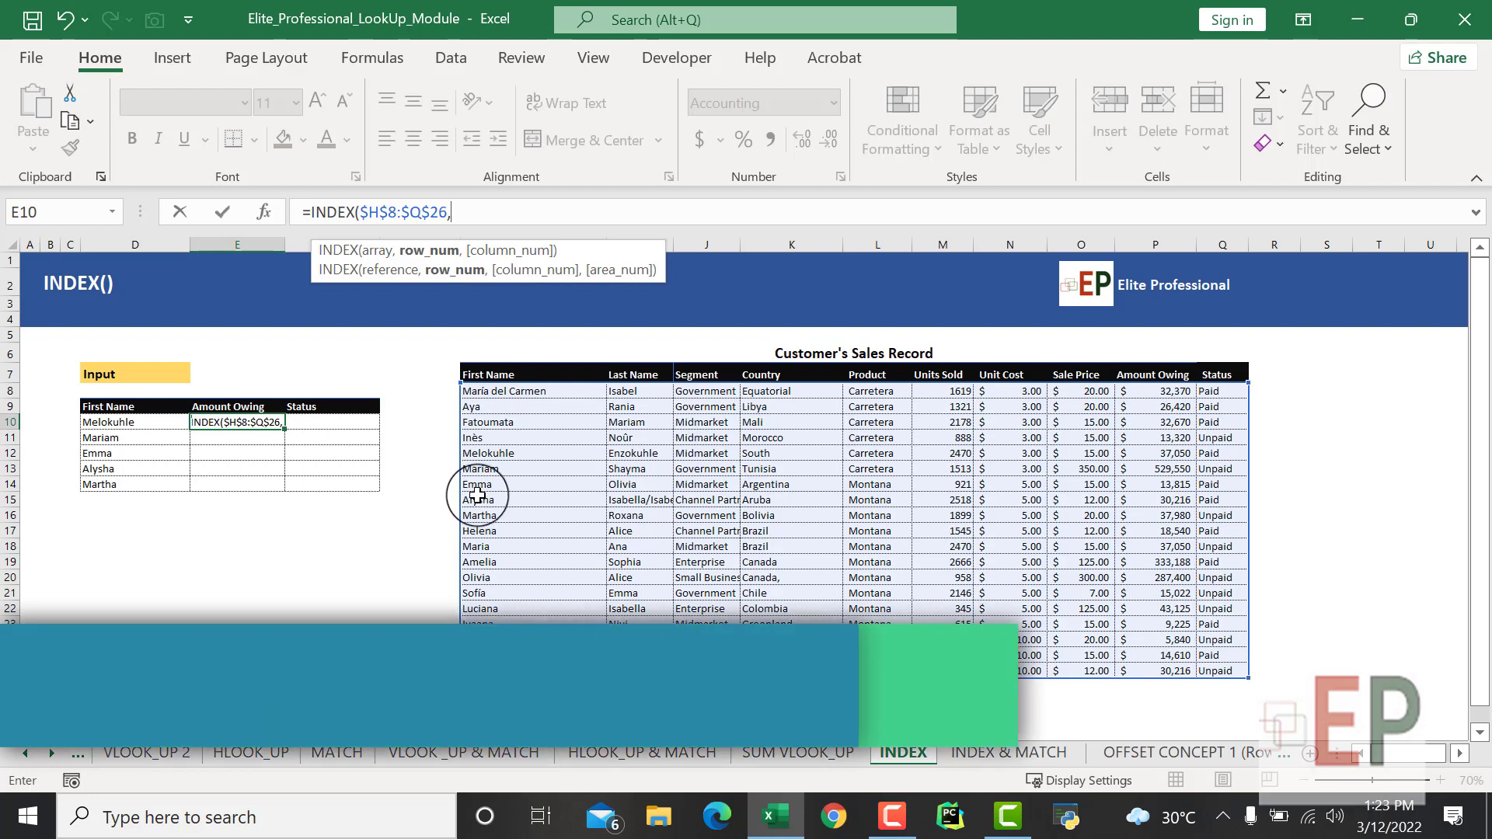
type("5,")
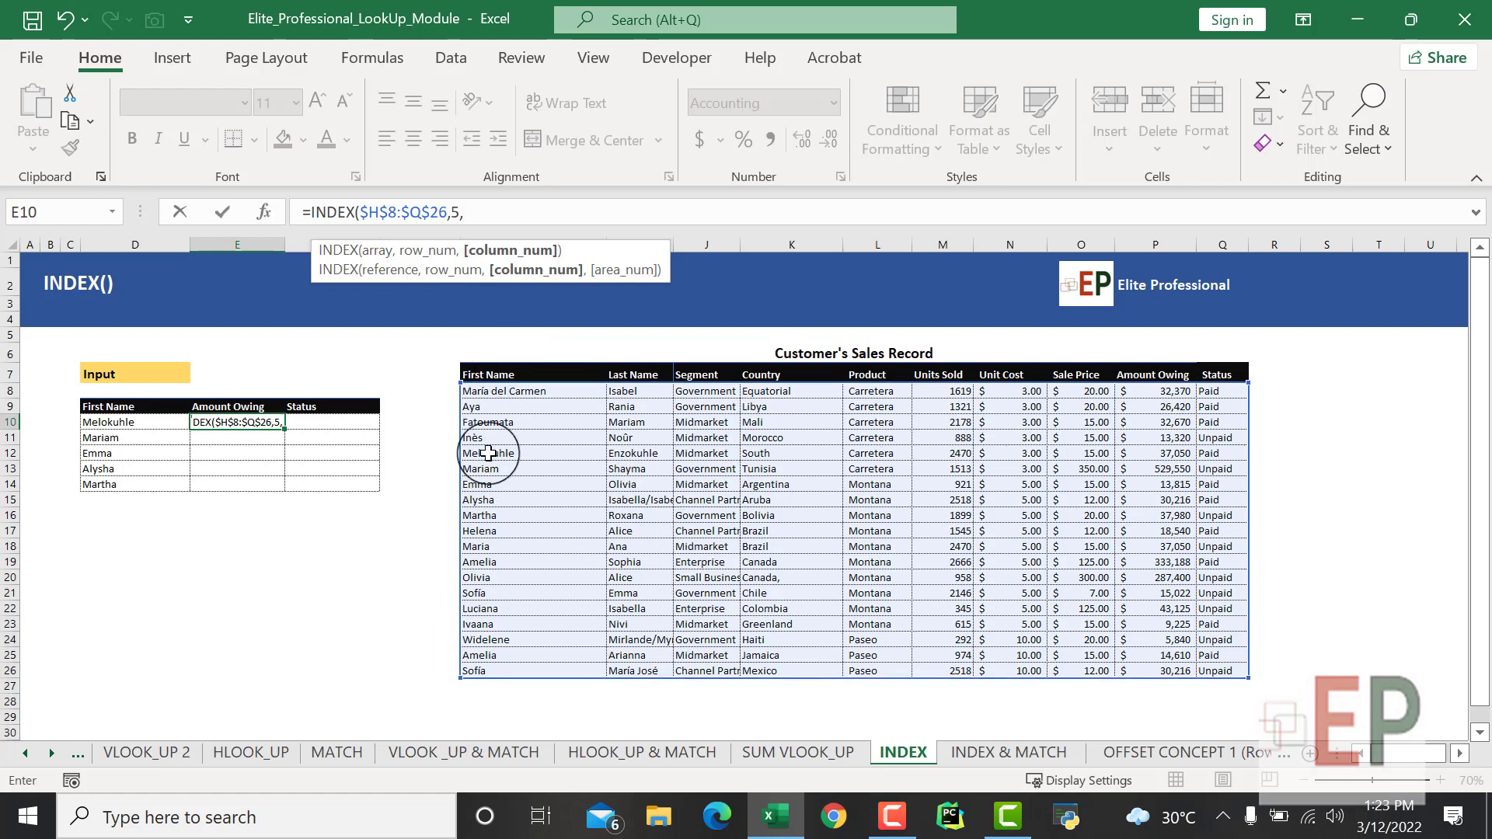
type("1")
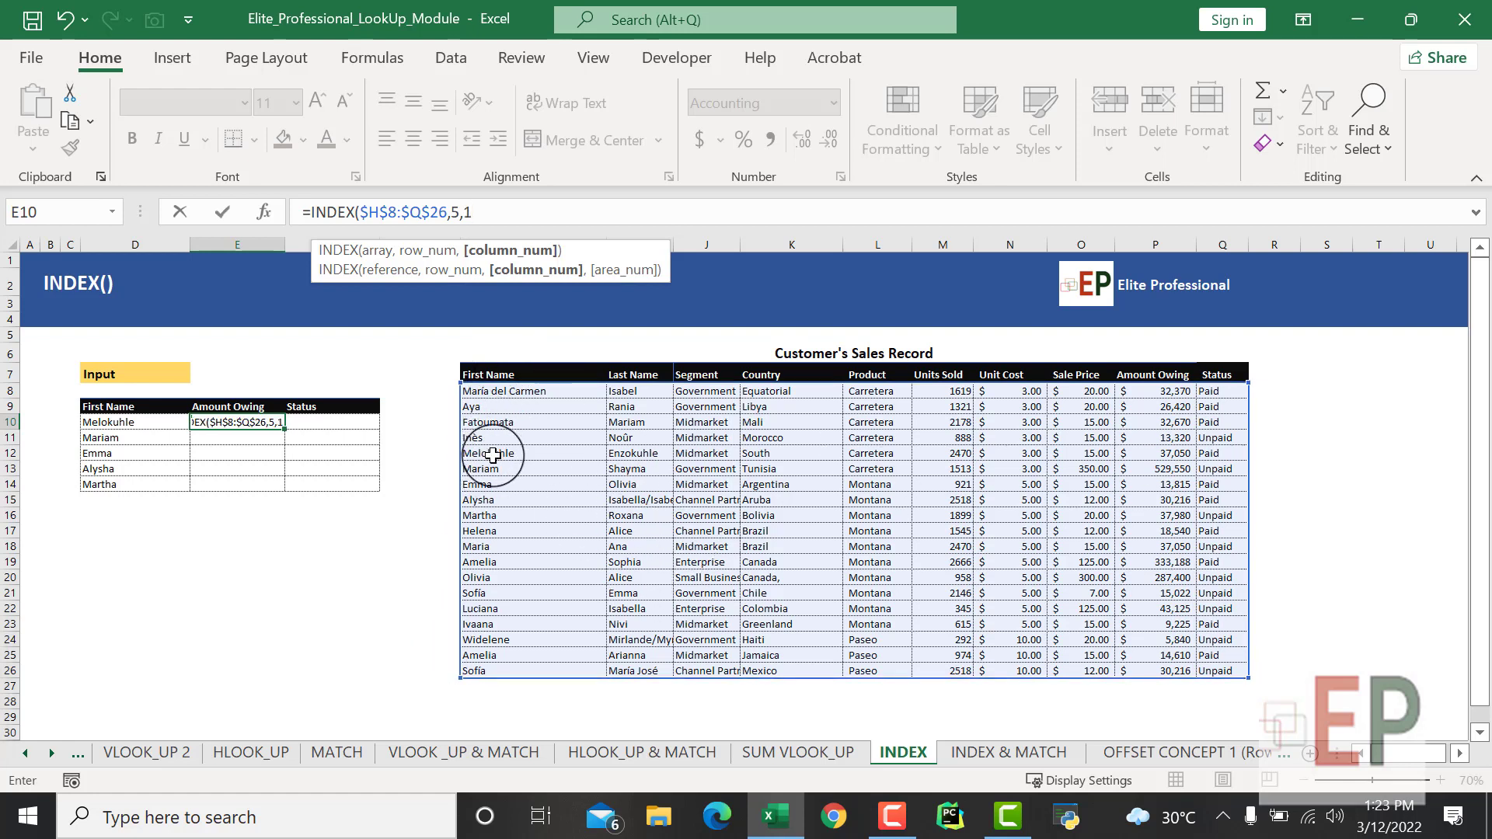
type(")")
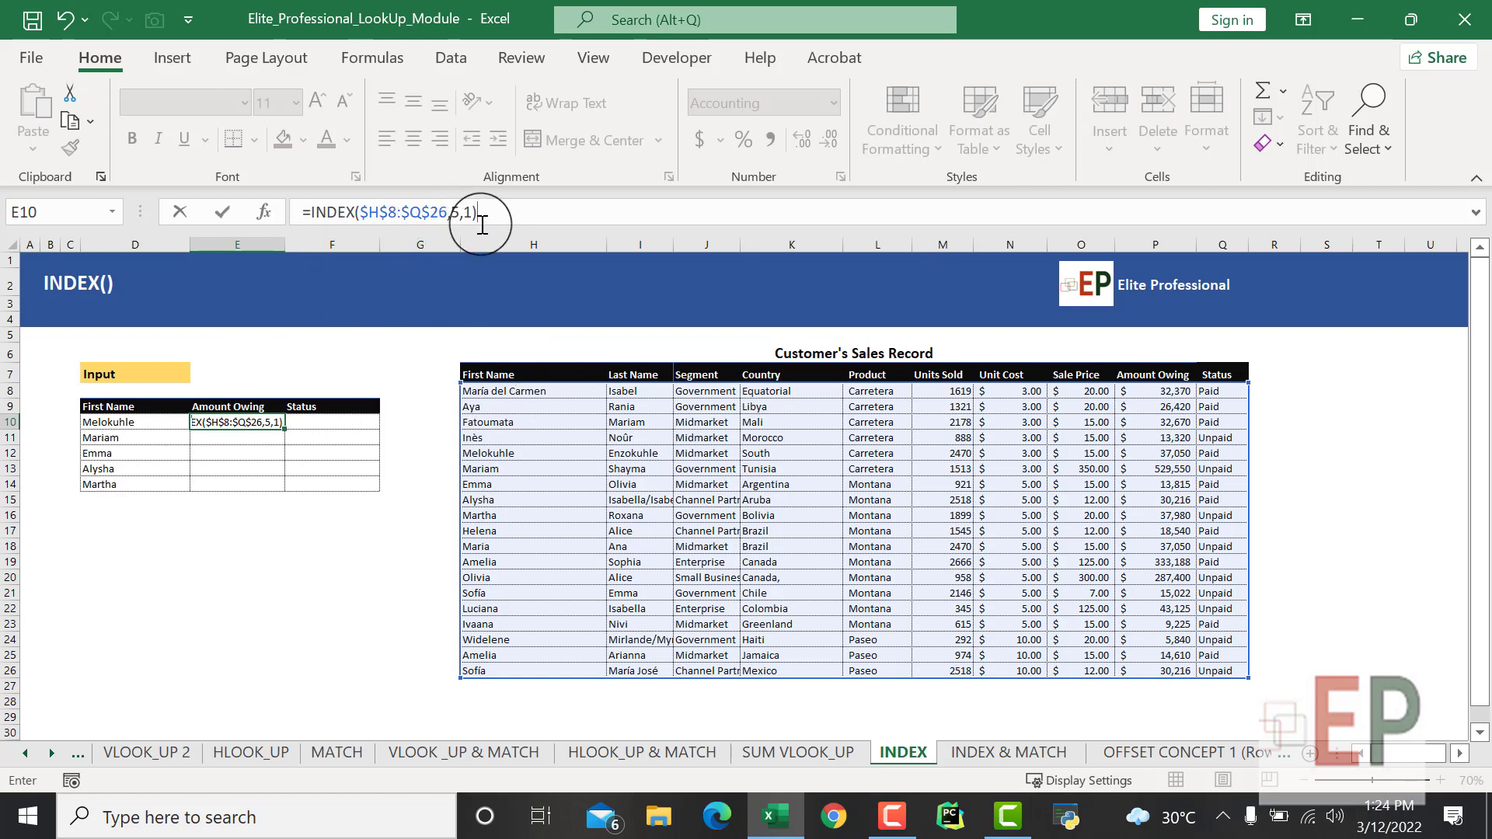
key("Return")
Step: Examine the INDEX result in E10 and compare it with the first name entered in D11
left_click(214, 532)
left_click(225, 426)
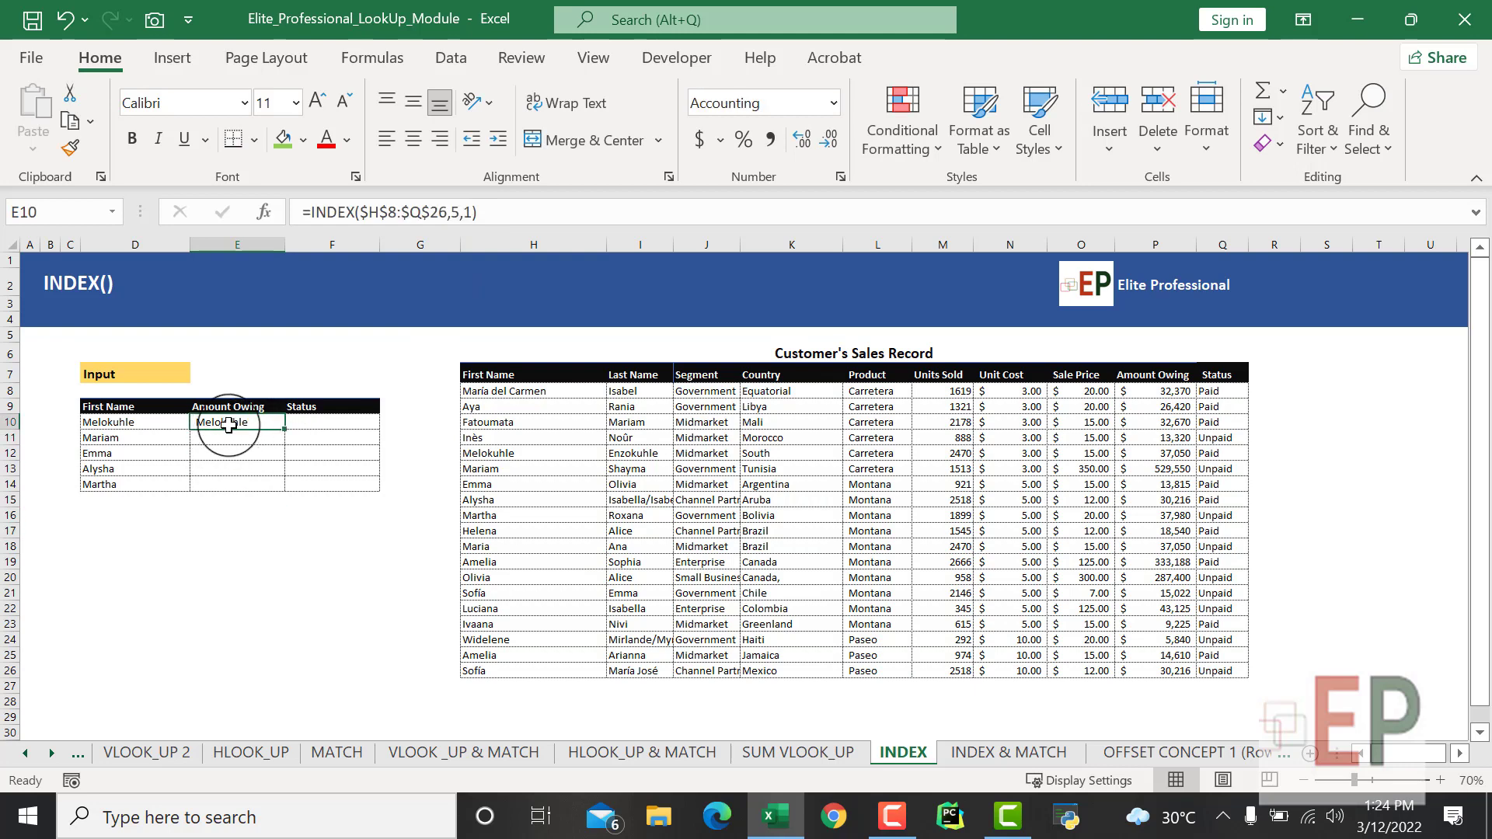
left_click(172, 546)
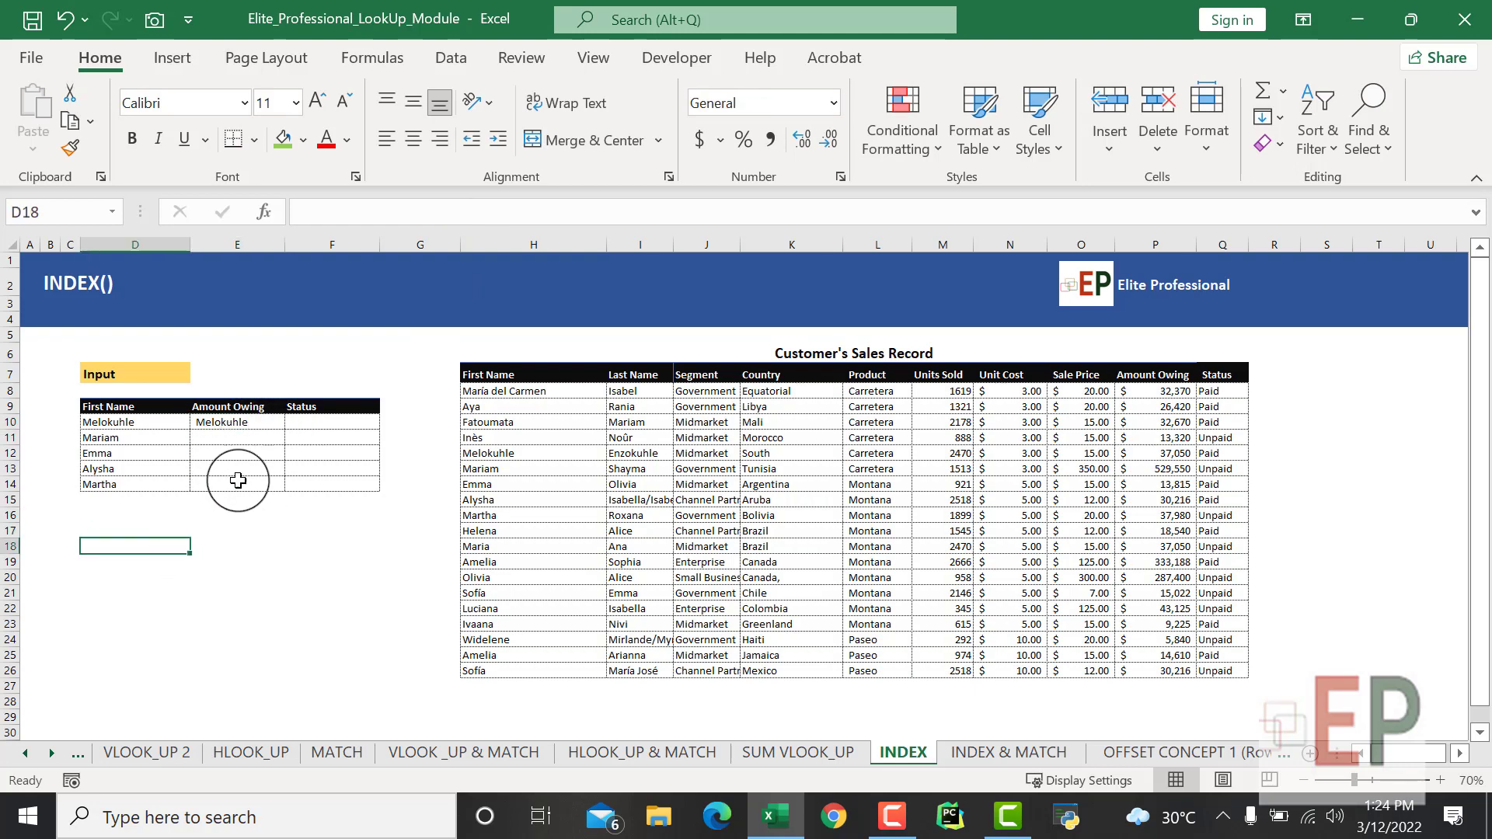
left_click(266, 426)
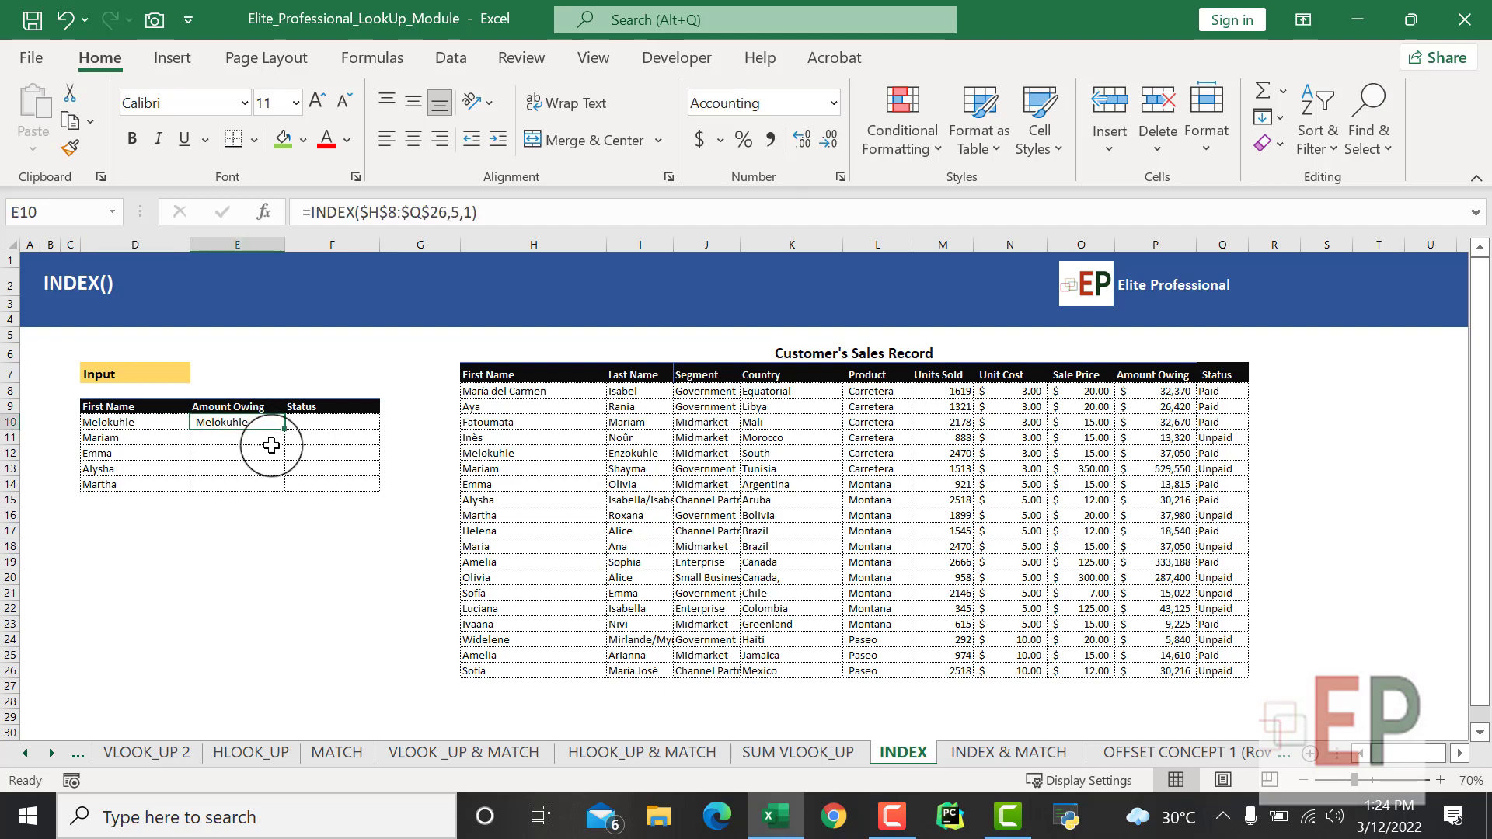
left_click(138, 437)
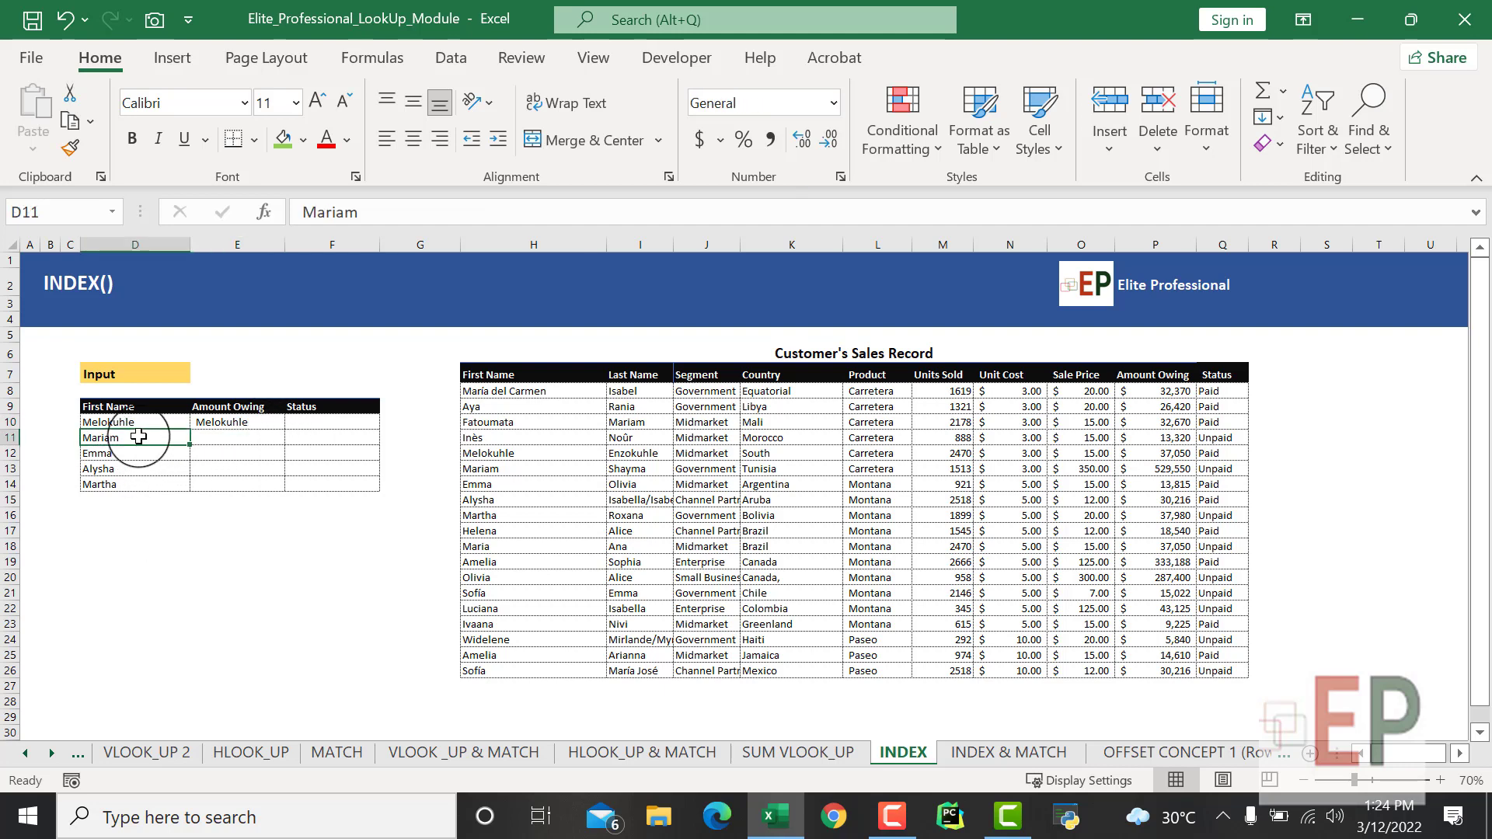
left_click(250, 422)
left_click(120, 439)
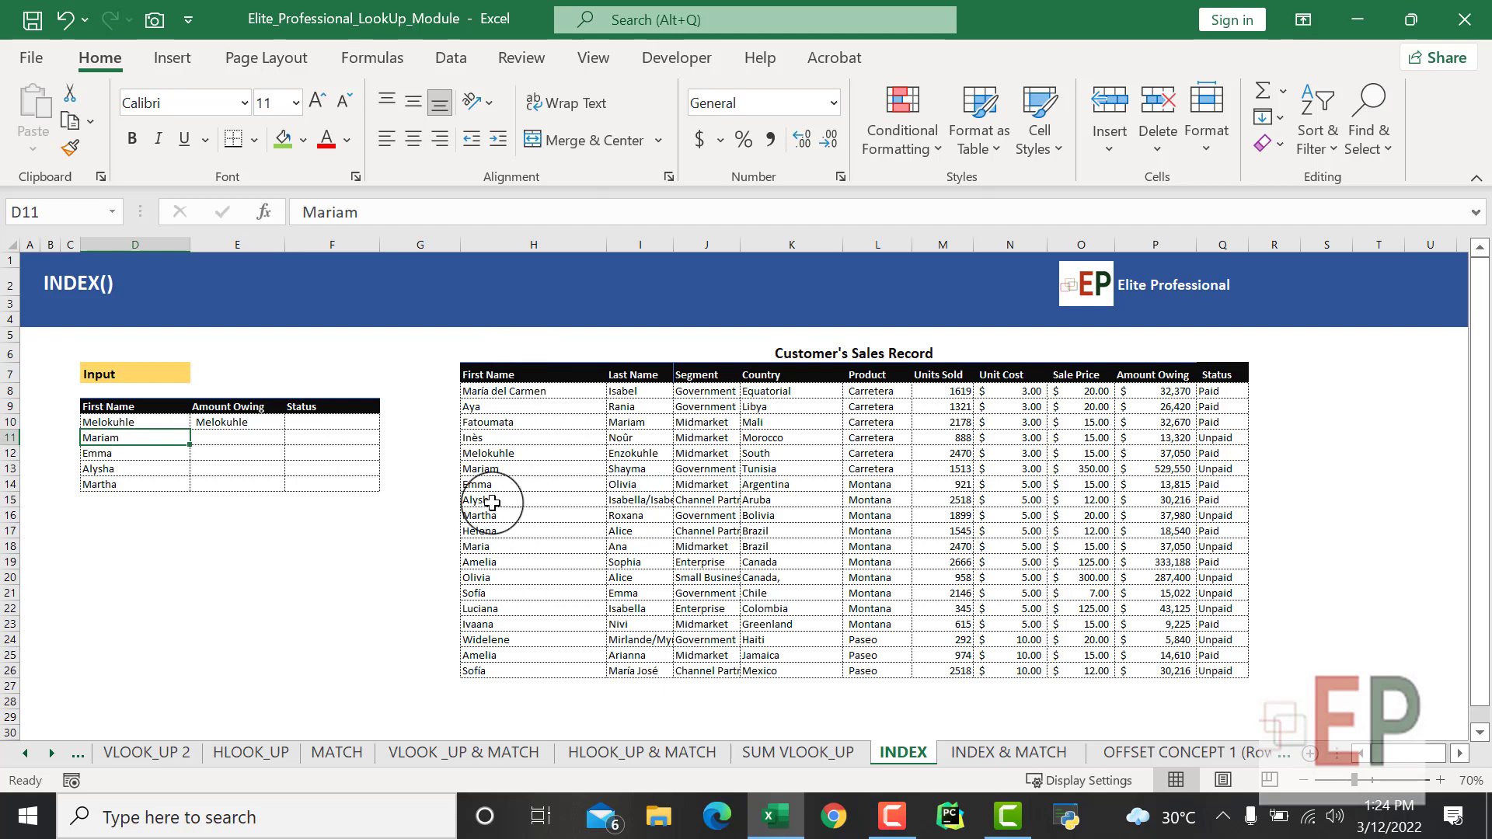
Step: Fill the INDEX formula from E10 down to E12
left_click(261, 411)
left_click(282, 426)
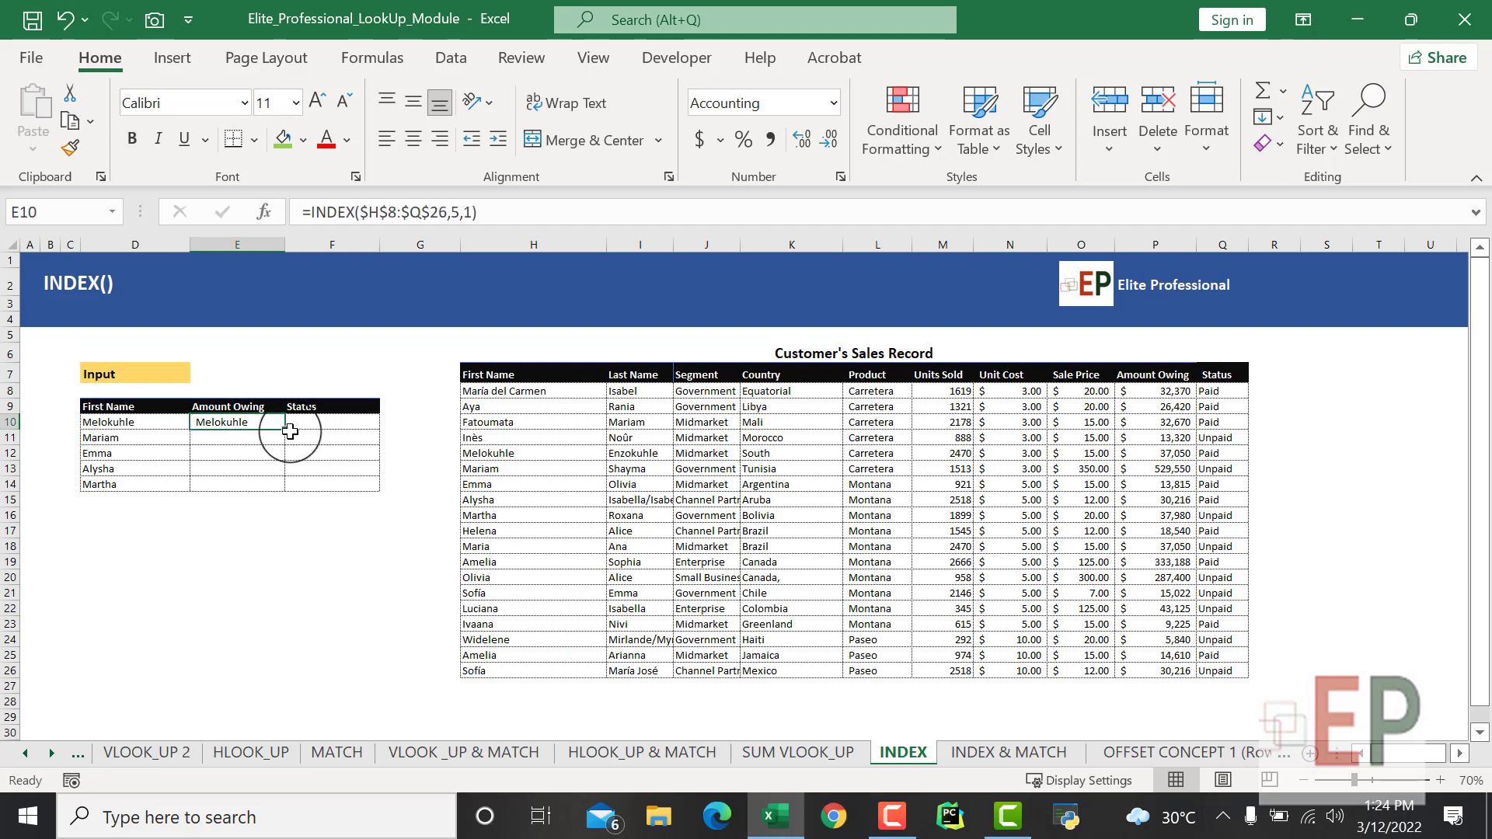
left_click_drag(285, 433, 287, 457)
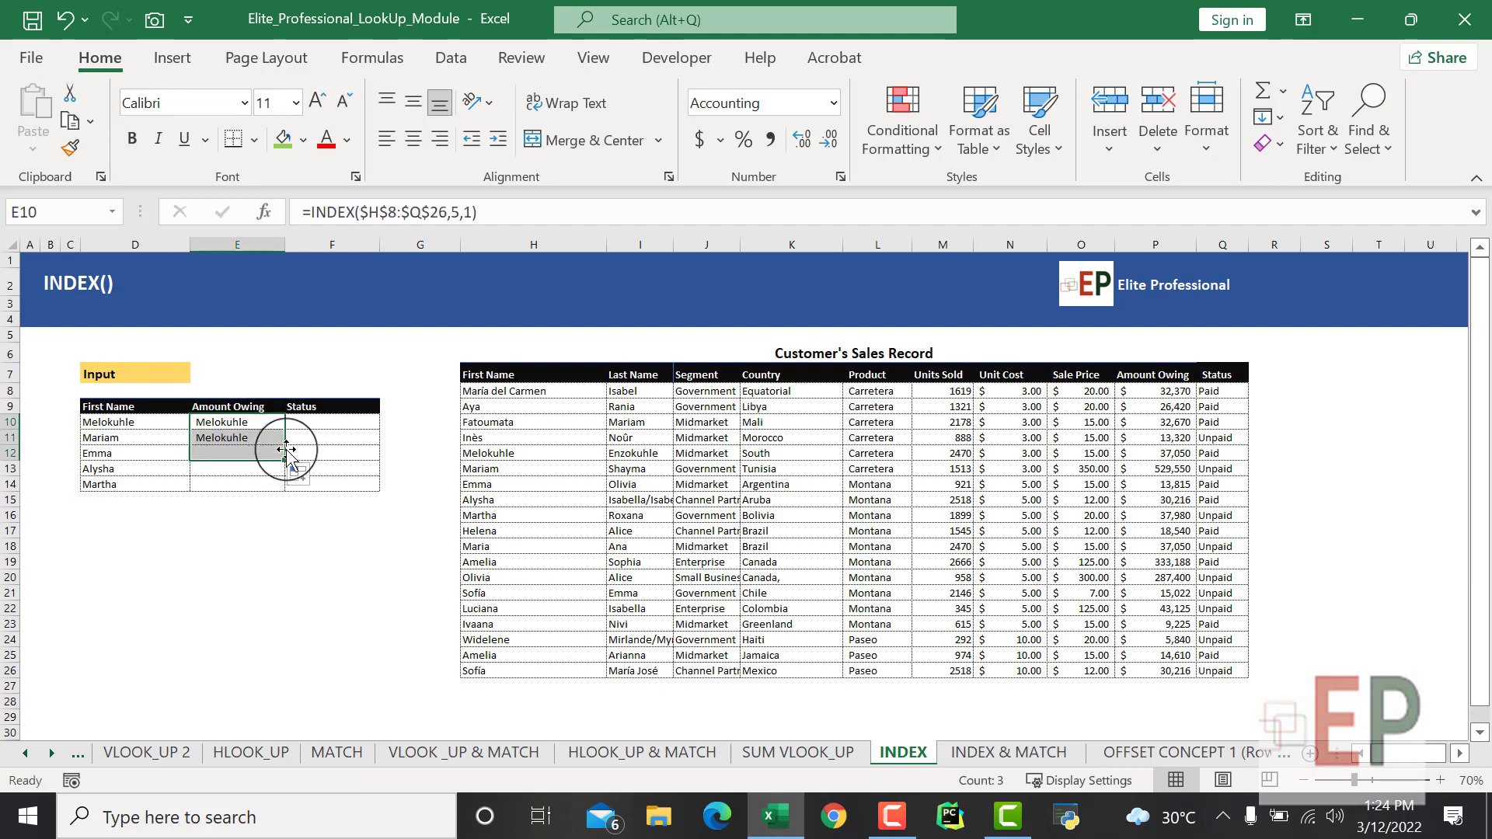
left_click(284, 461)
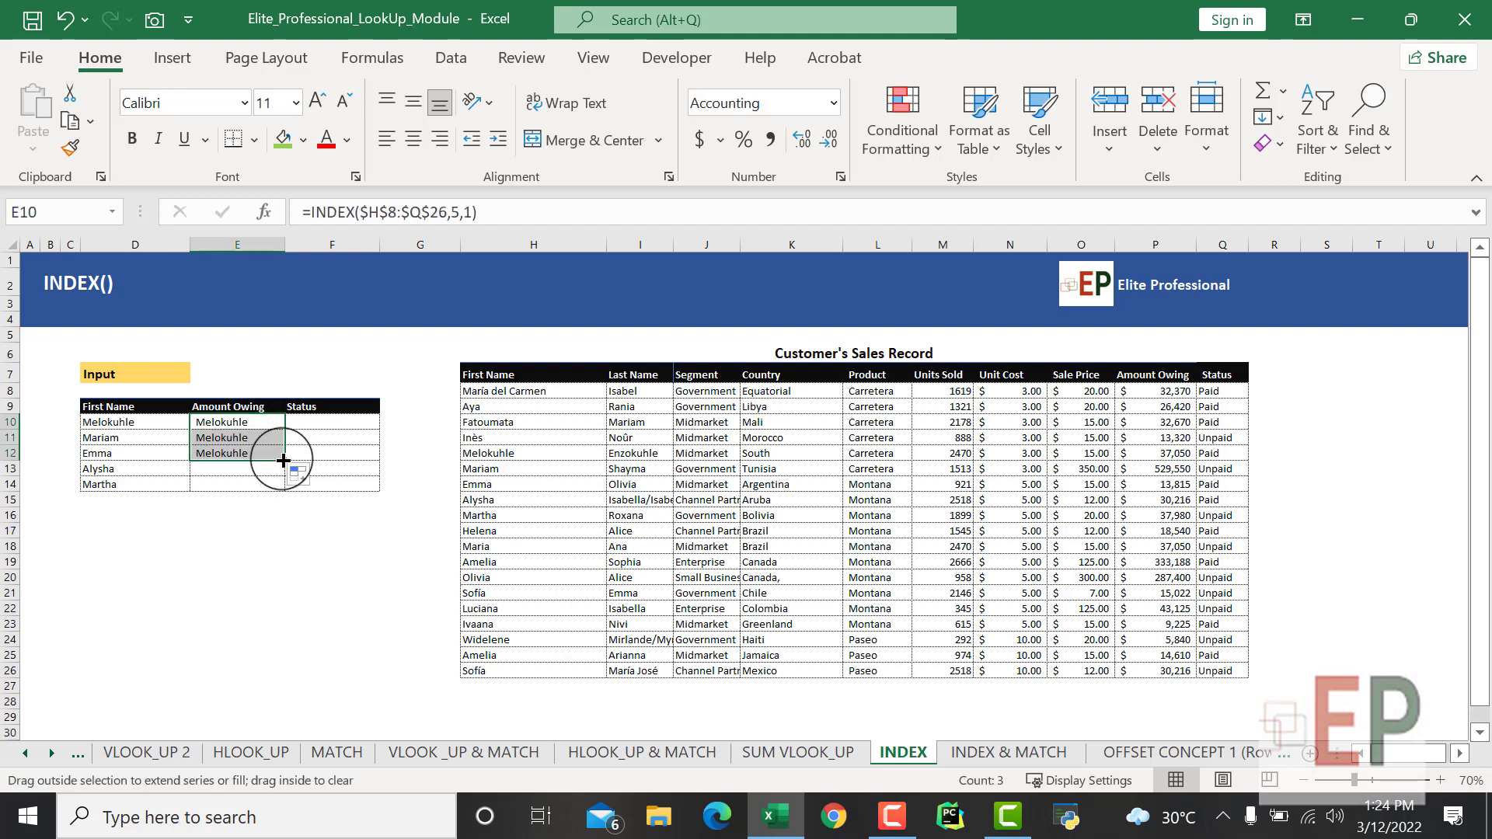
Step: Compare the filled INDEX results in E10:E12 with the first names beside them in column D
left_click(252, 502)
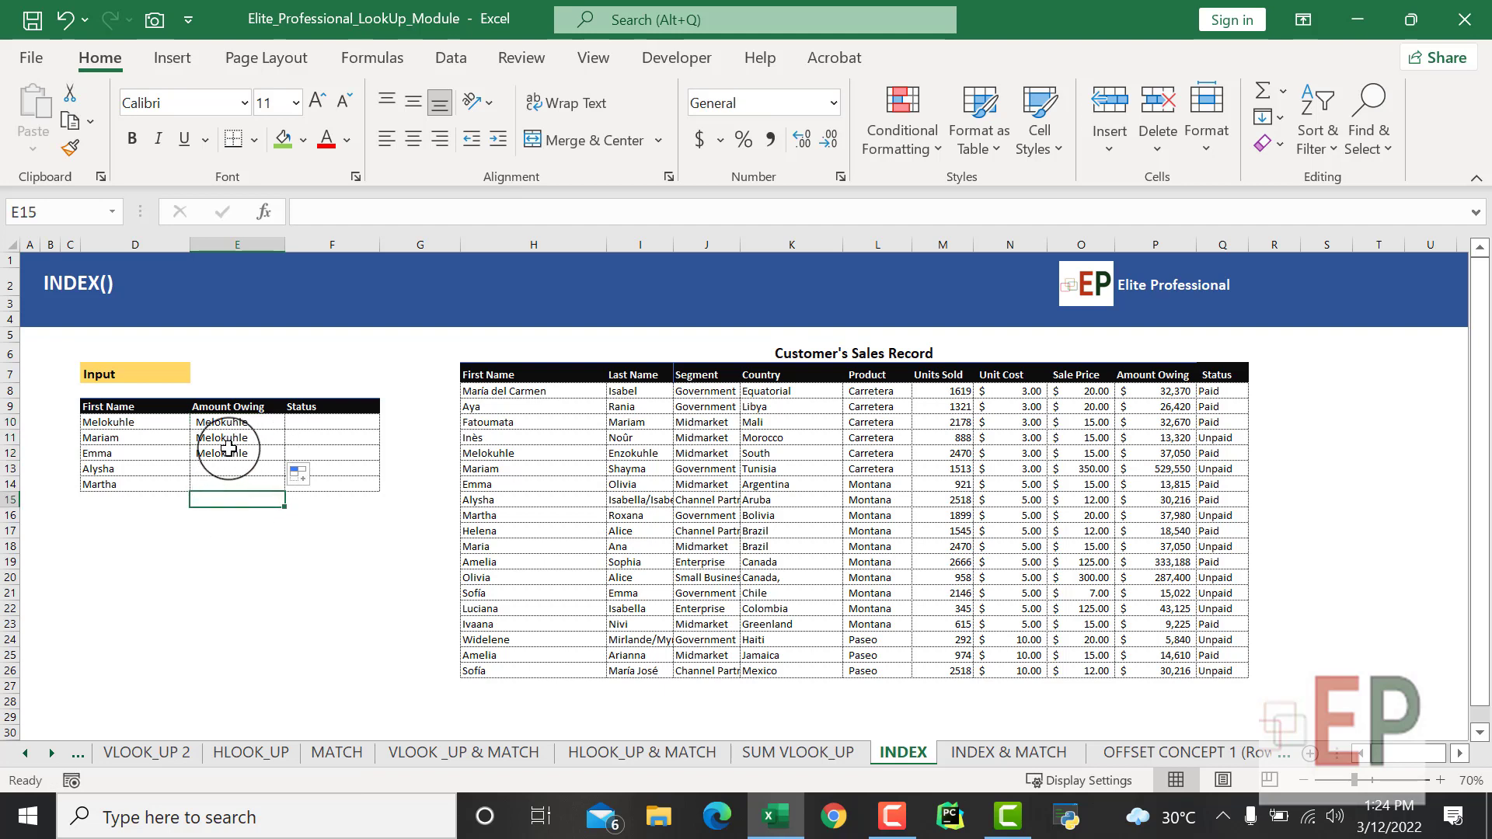
left_click(227, 447)
left_click(233, 433)
left_click(219, 484)
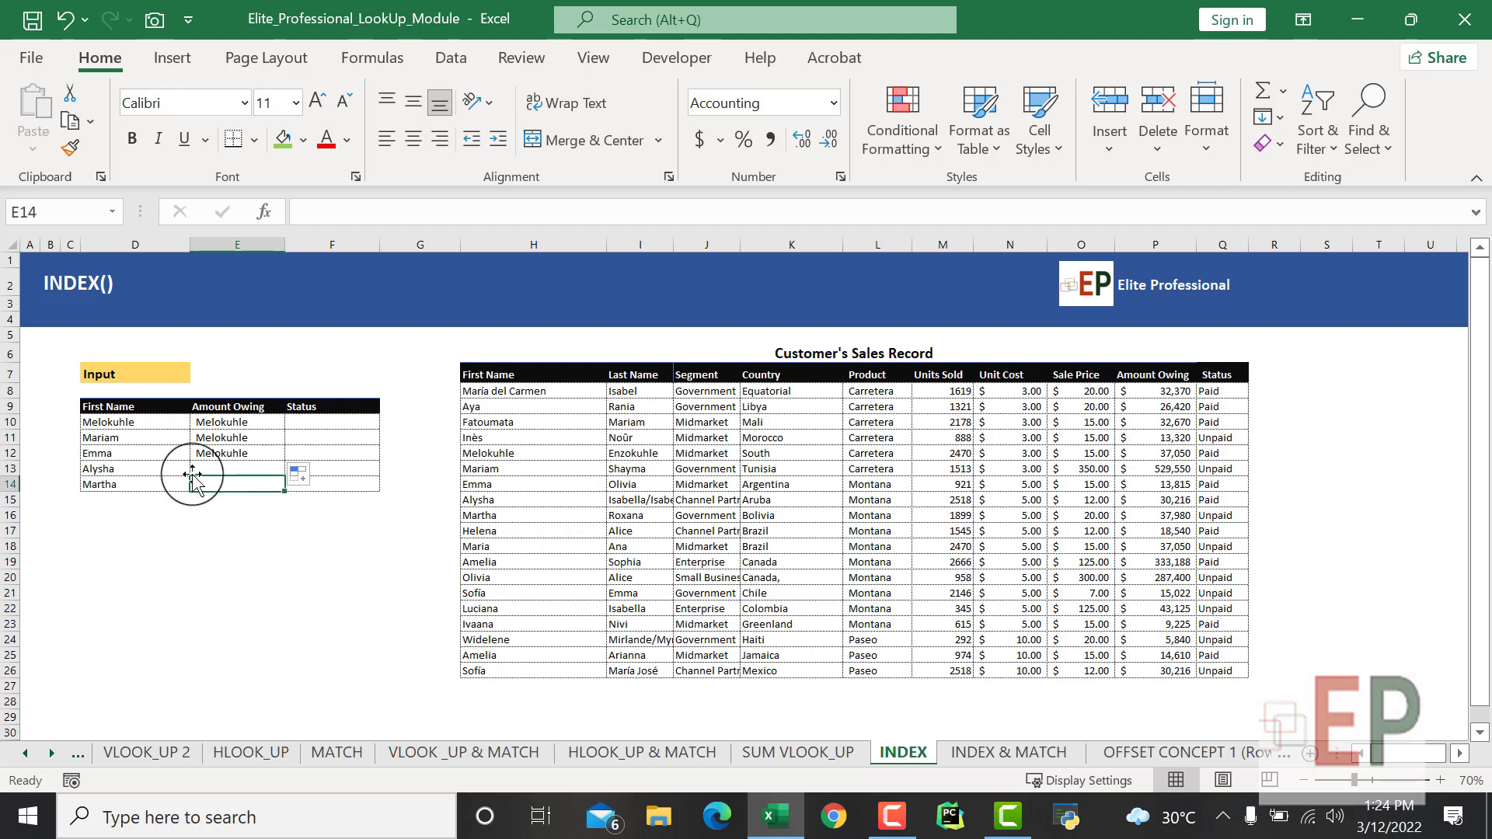
left_click(101, 437)
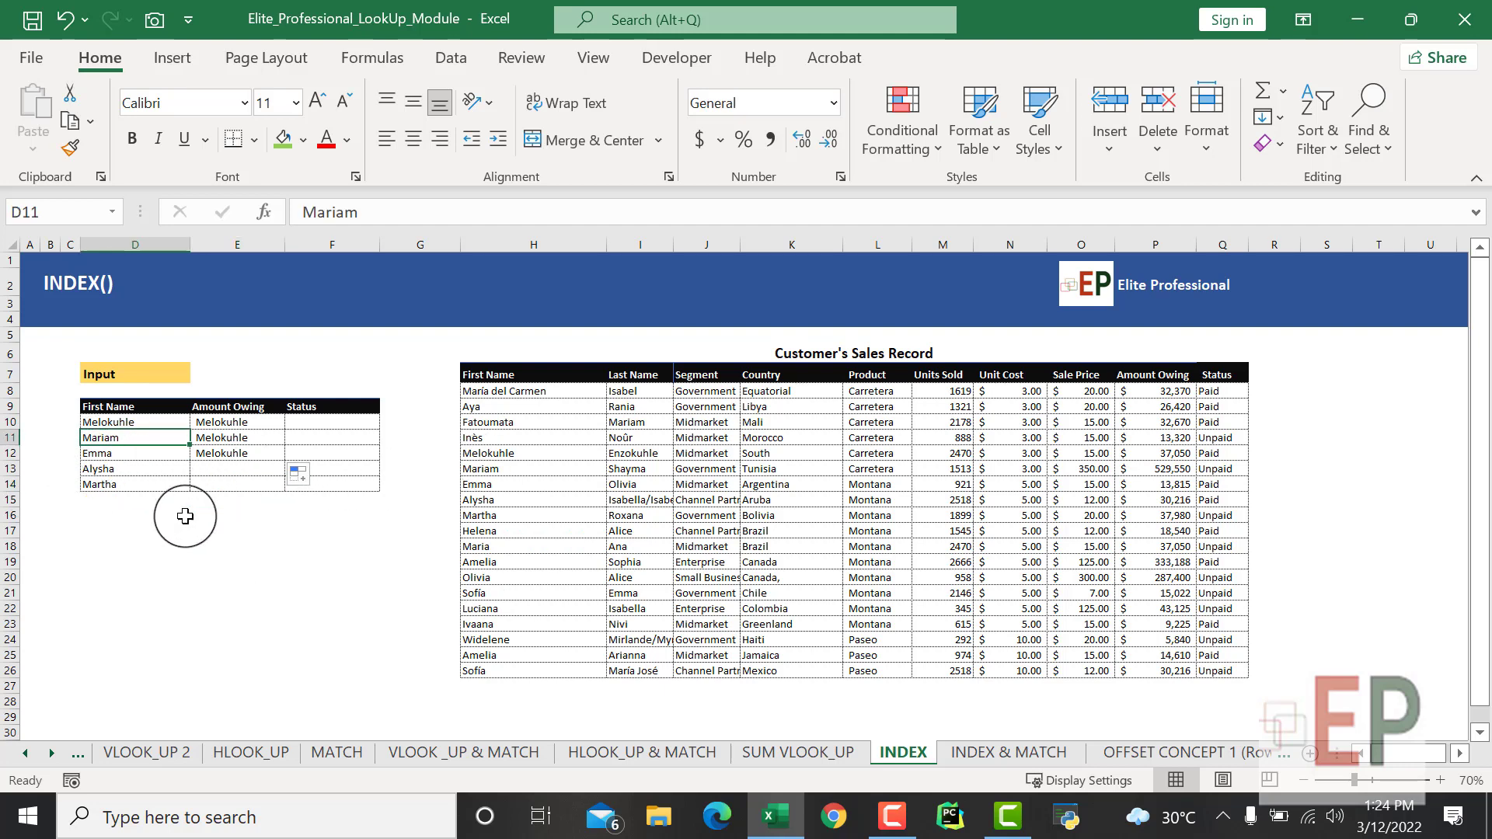
left_click(135, 546)
left_click(233, 437)
left_click(223, 467)
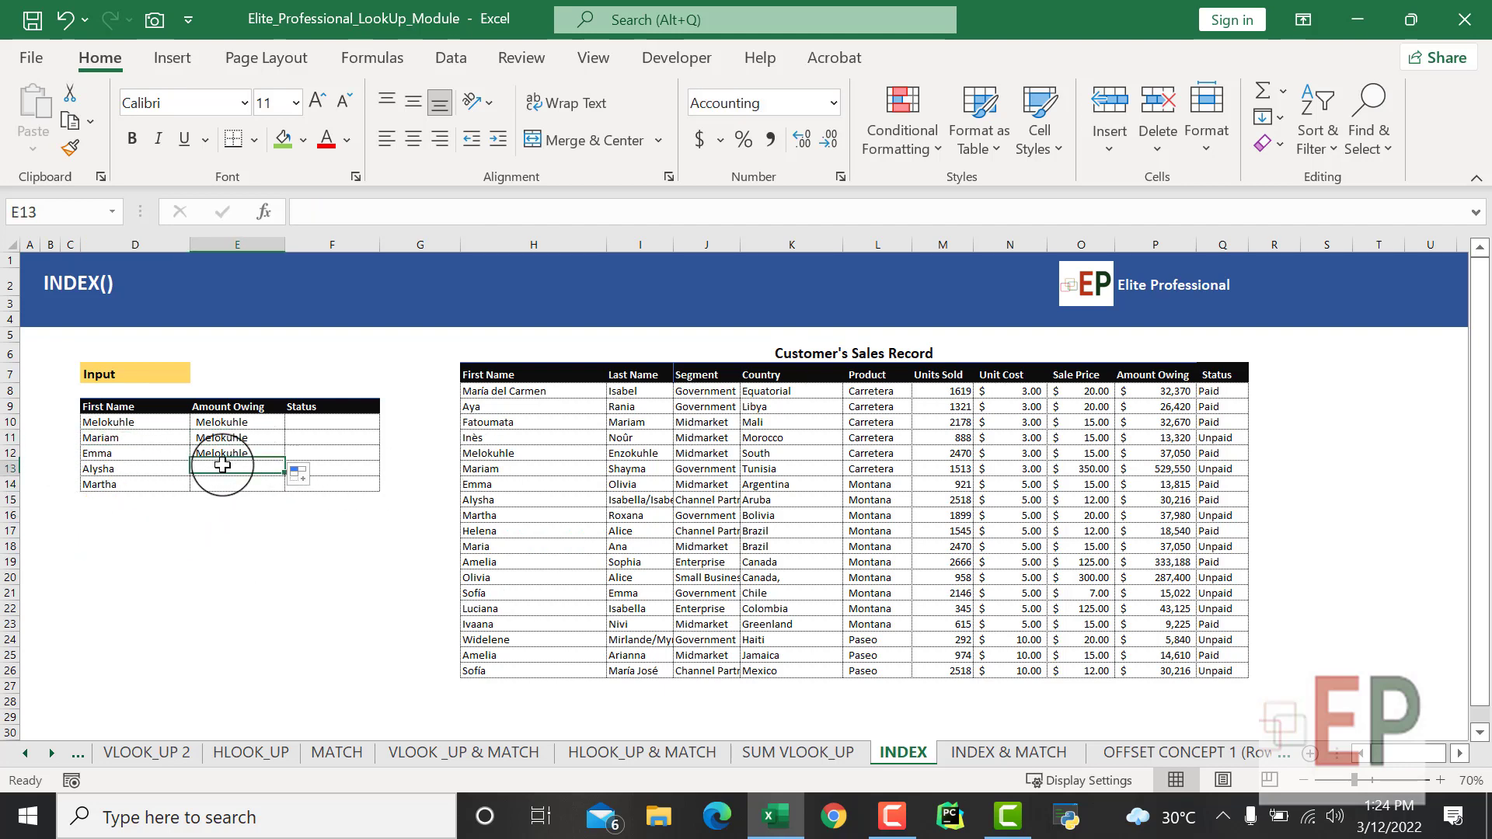
left_click(189, 540)
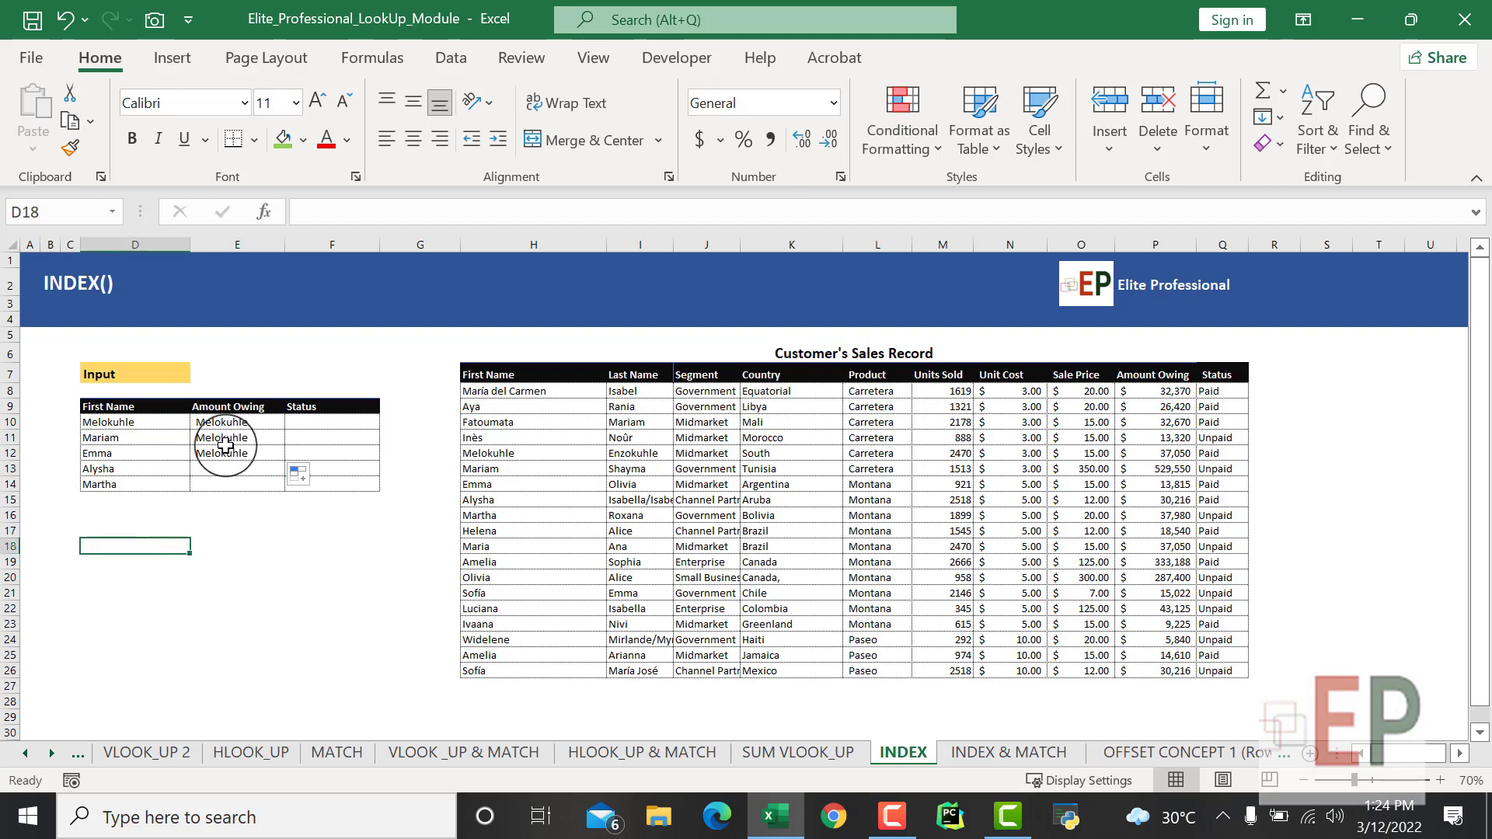
Step: Clear the filled INDEX formulas from cells E11:E12
left_click(223, 442)
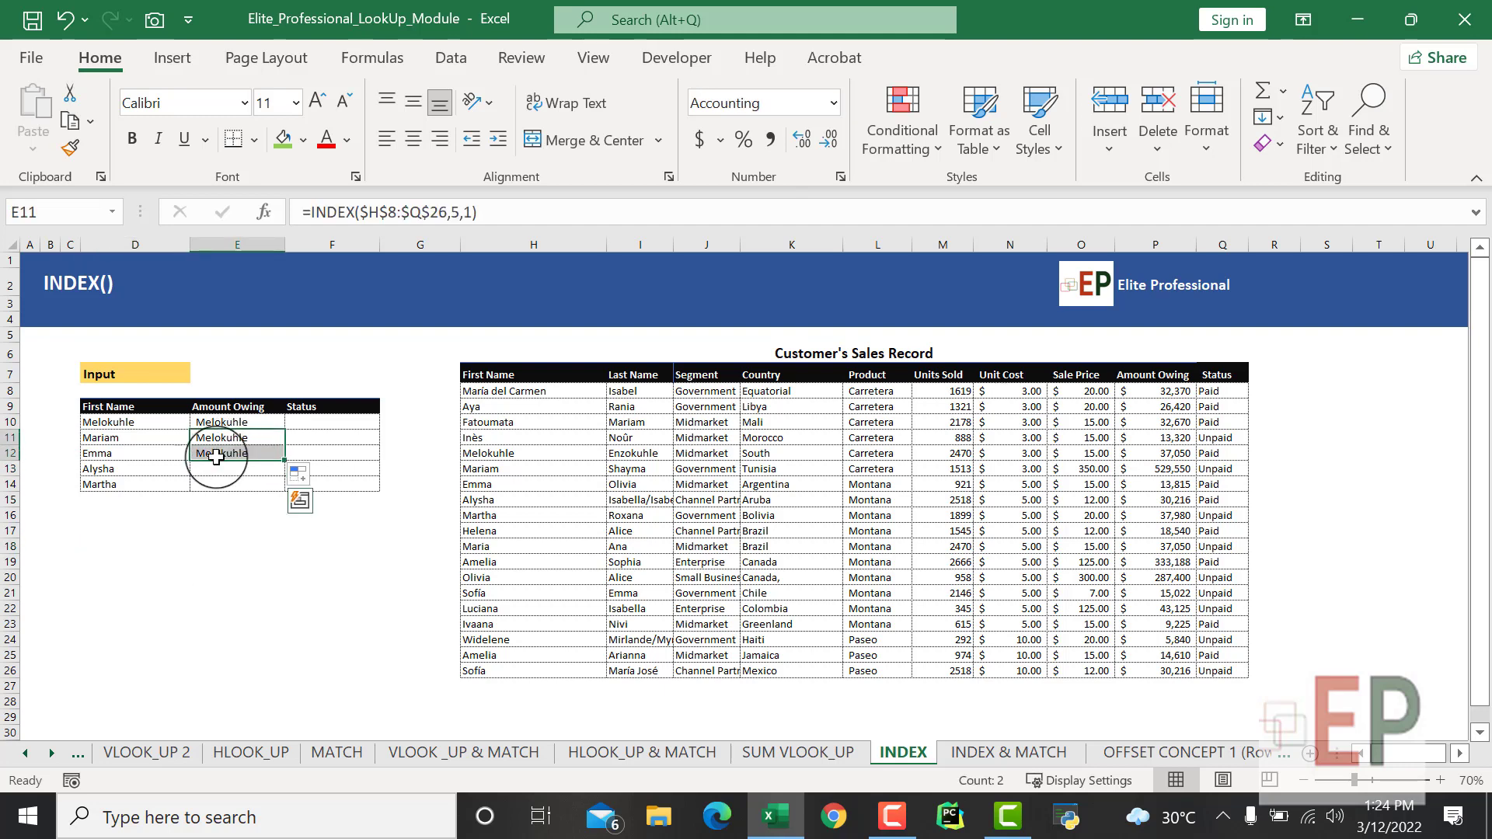
key("Delete")
left_click(171, 592)
left_click(125, 440)
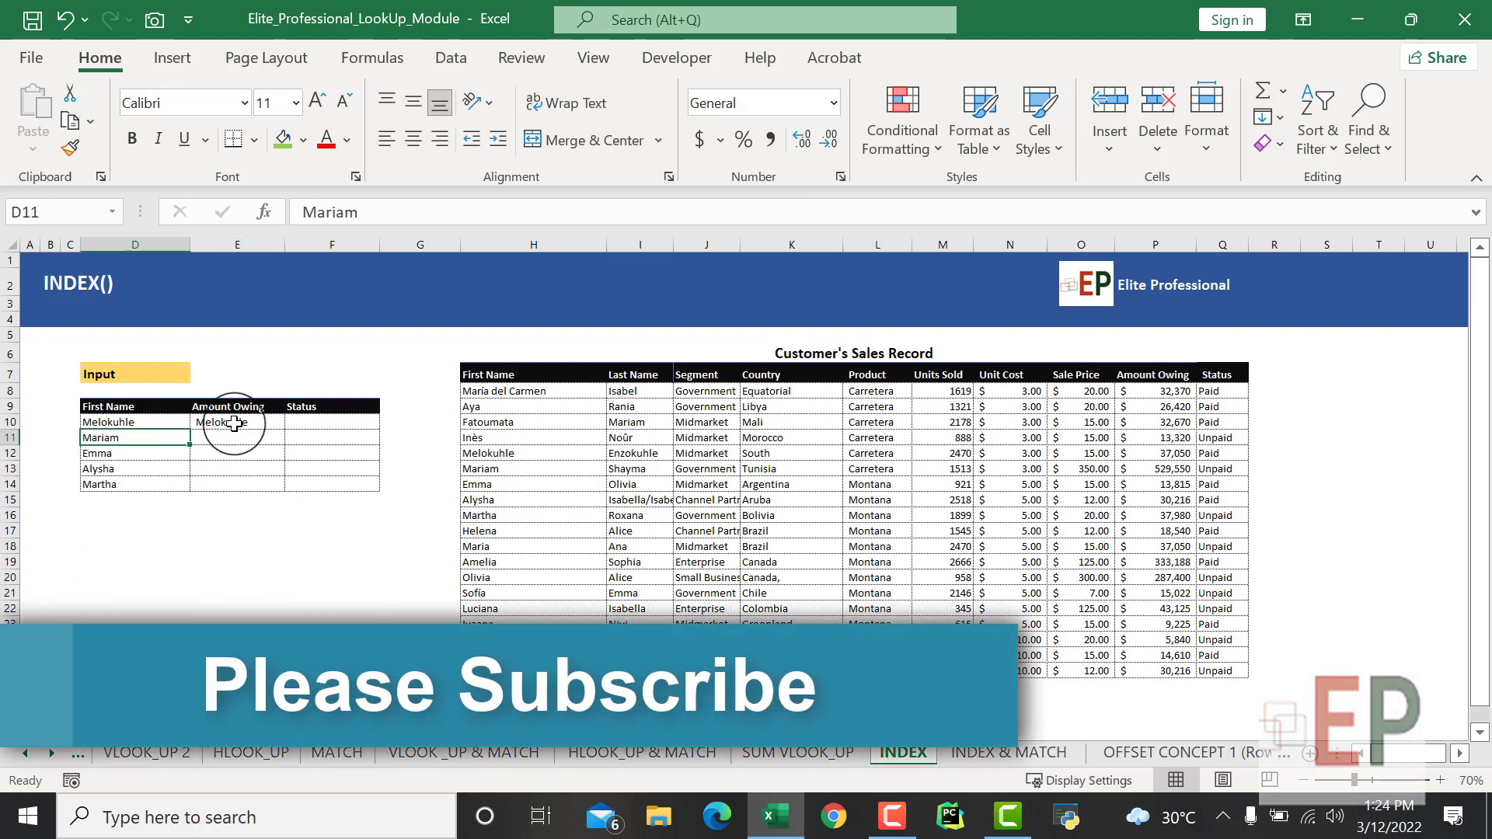
Step: Fill the INDEX formula from E10 down into E11 only, and check it against the first name in D11
left_click(233, 424)
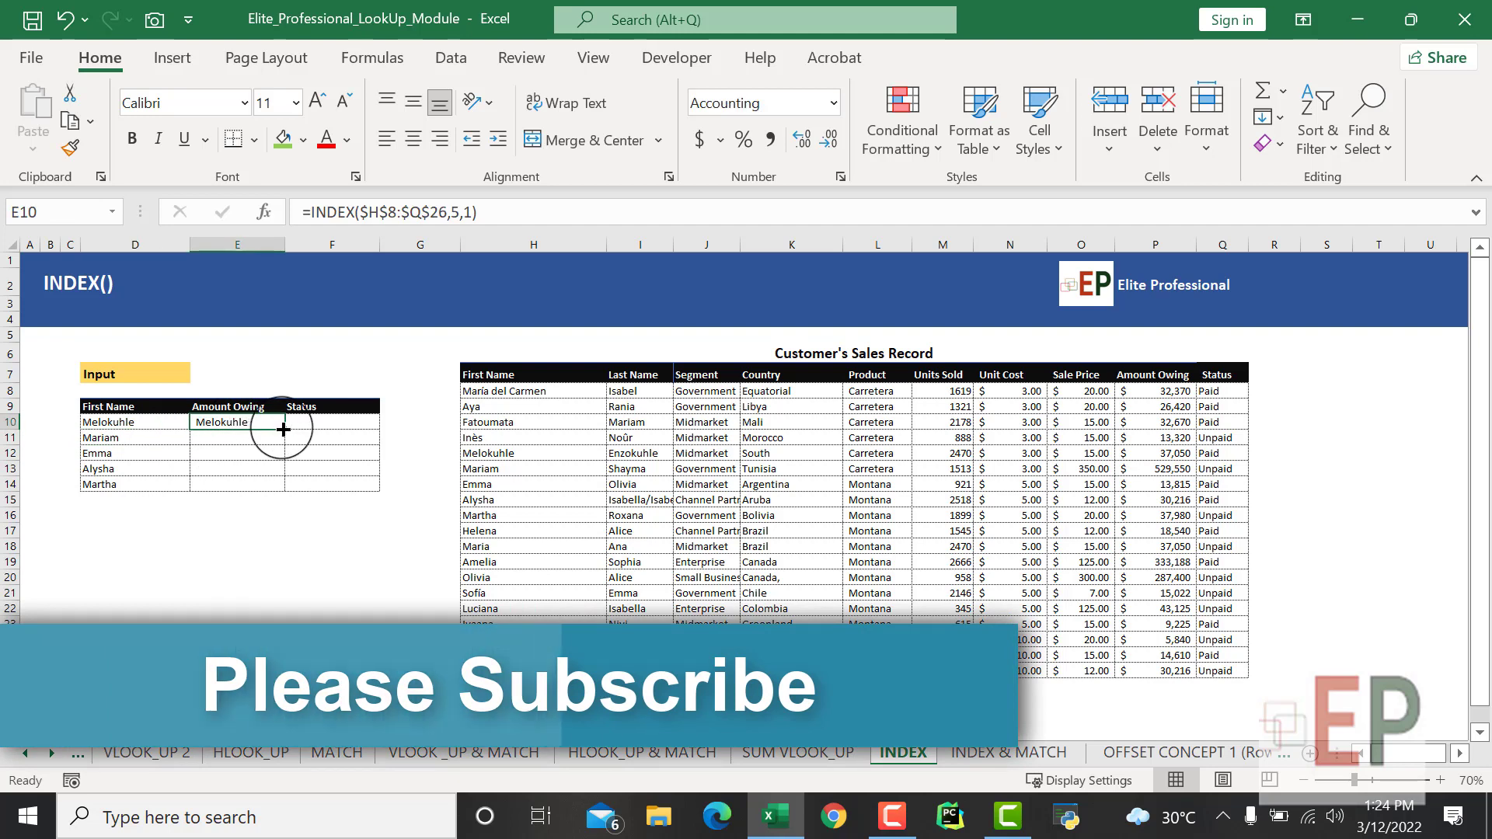
left_click_drag(282, 429, 286, 443)
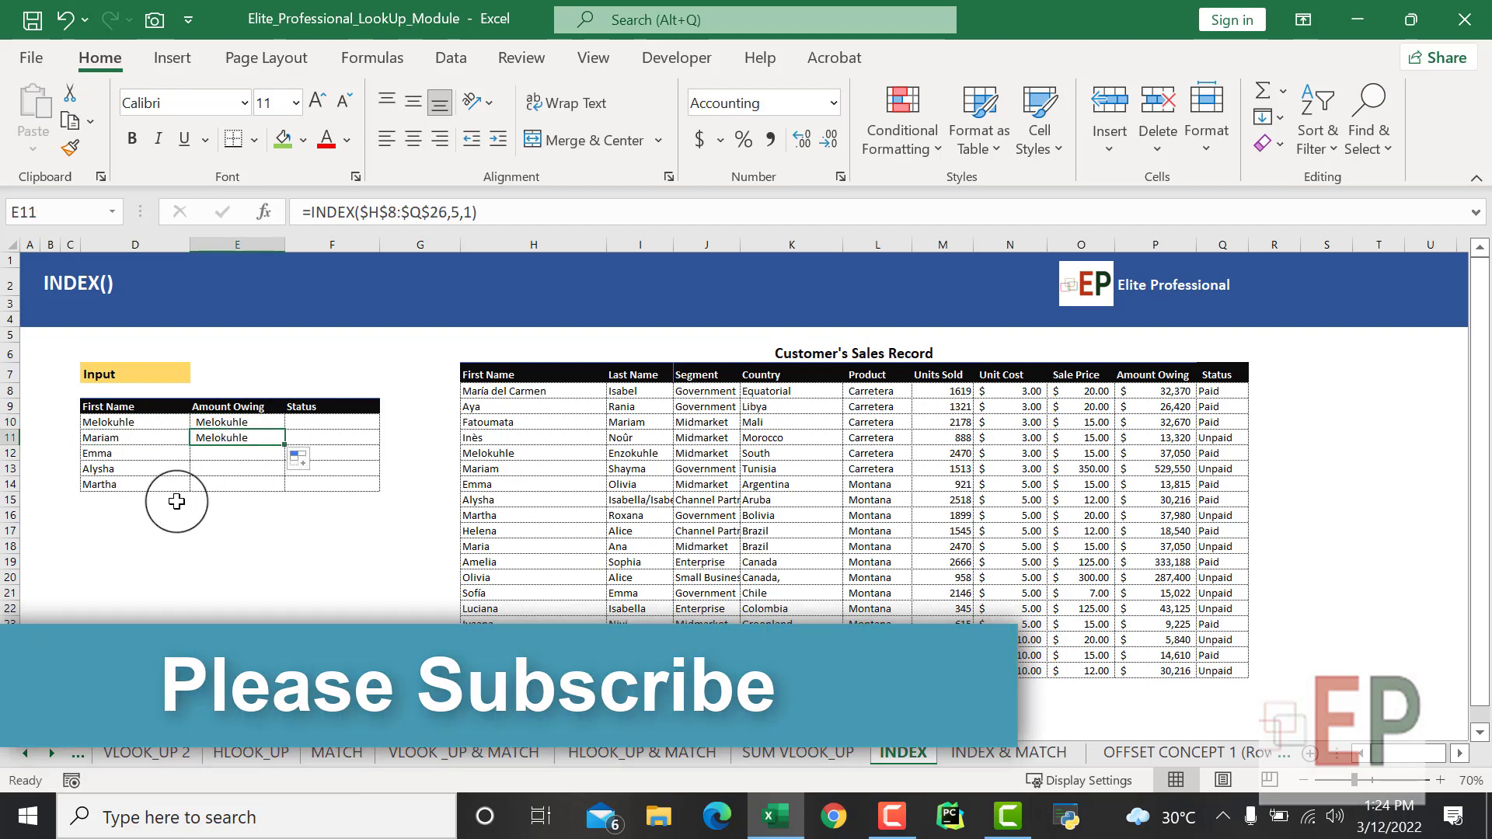
left_click(126, 438)
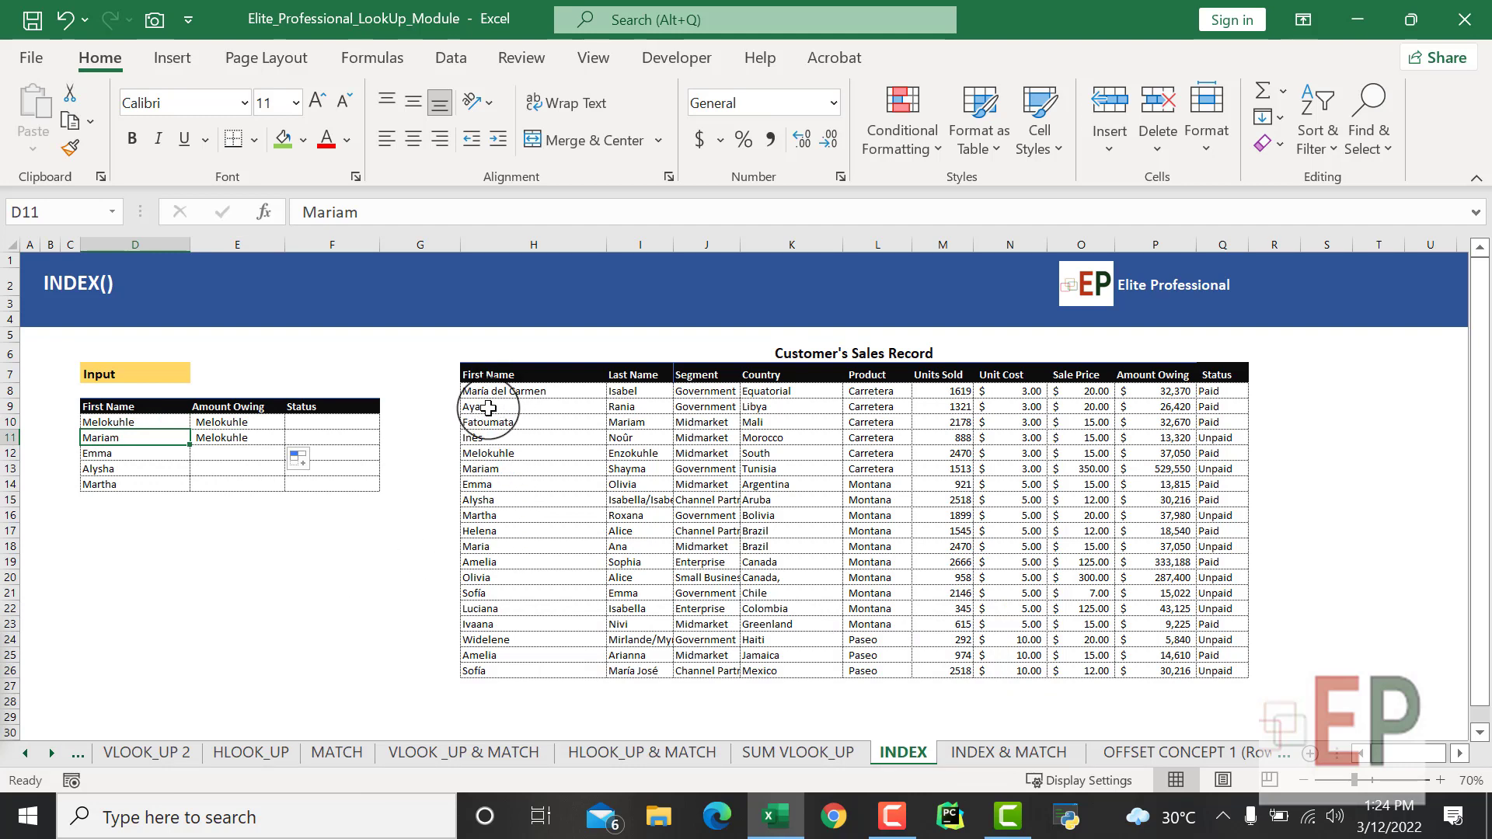
Step: Change the row number in E11's INDEX formula to 6, keeping the array $H$8:$Q$26 and column number 1
left_click(218, 439)
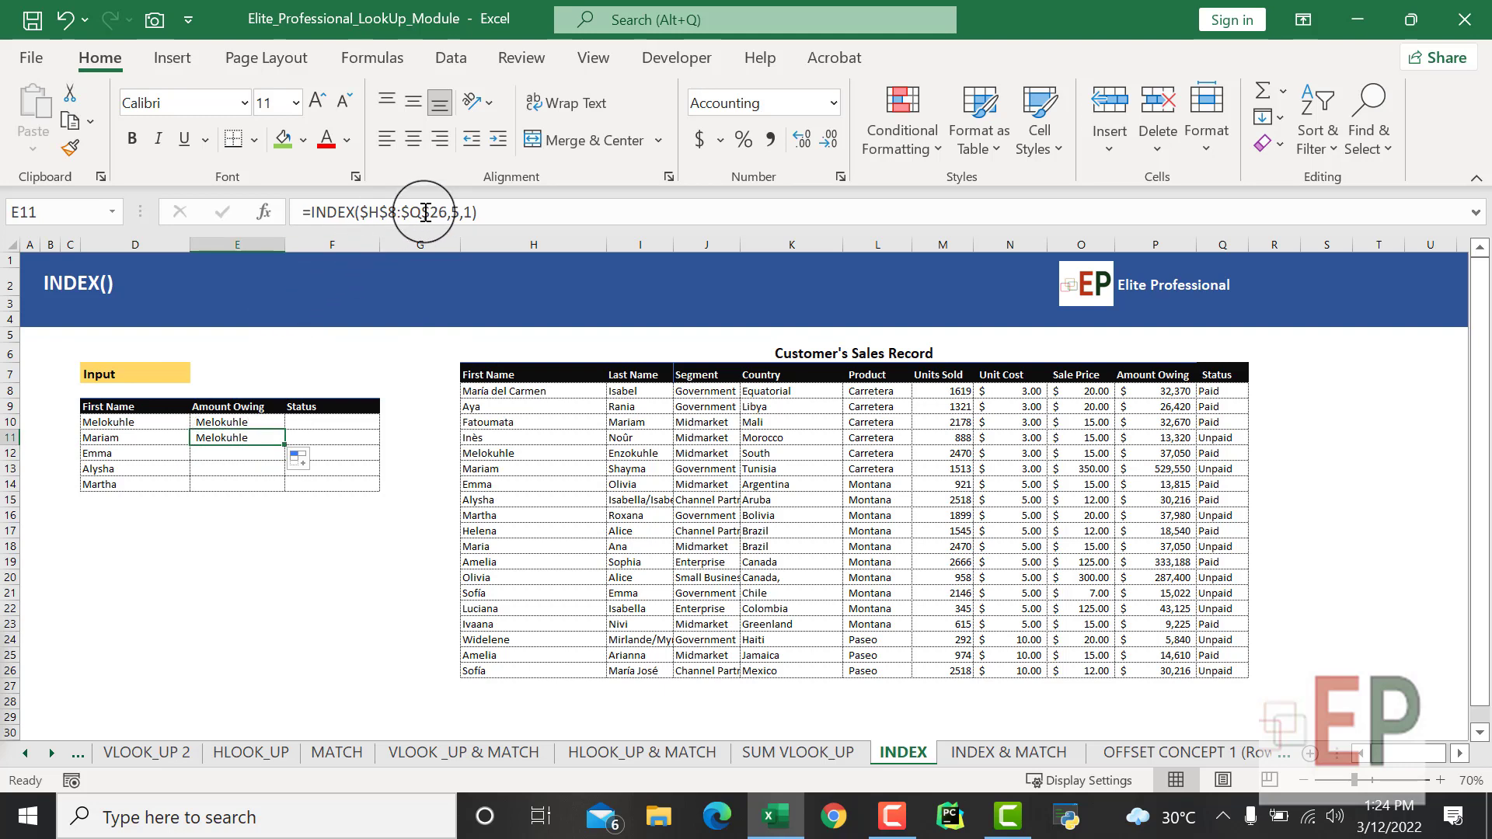
left_click(457, 212)
key("BackSpace")
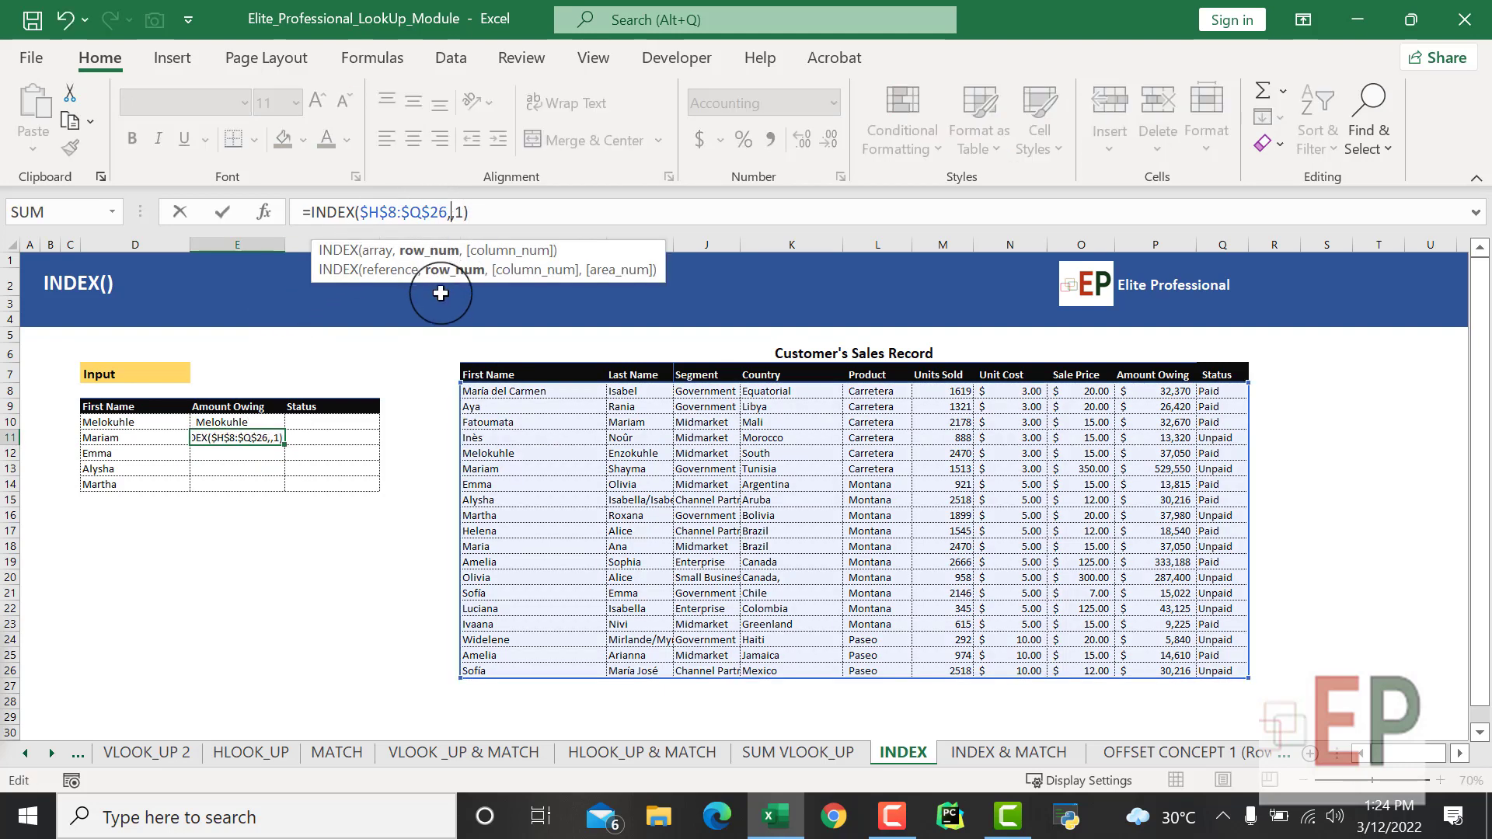
type("6")
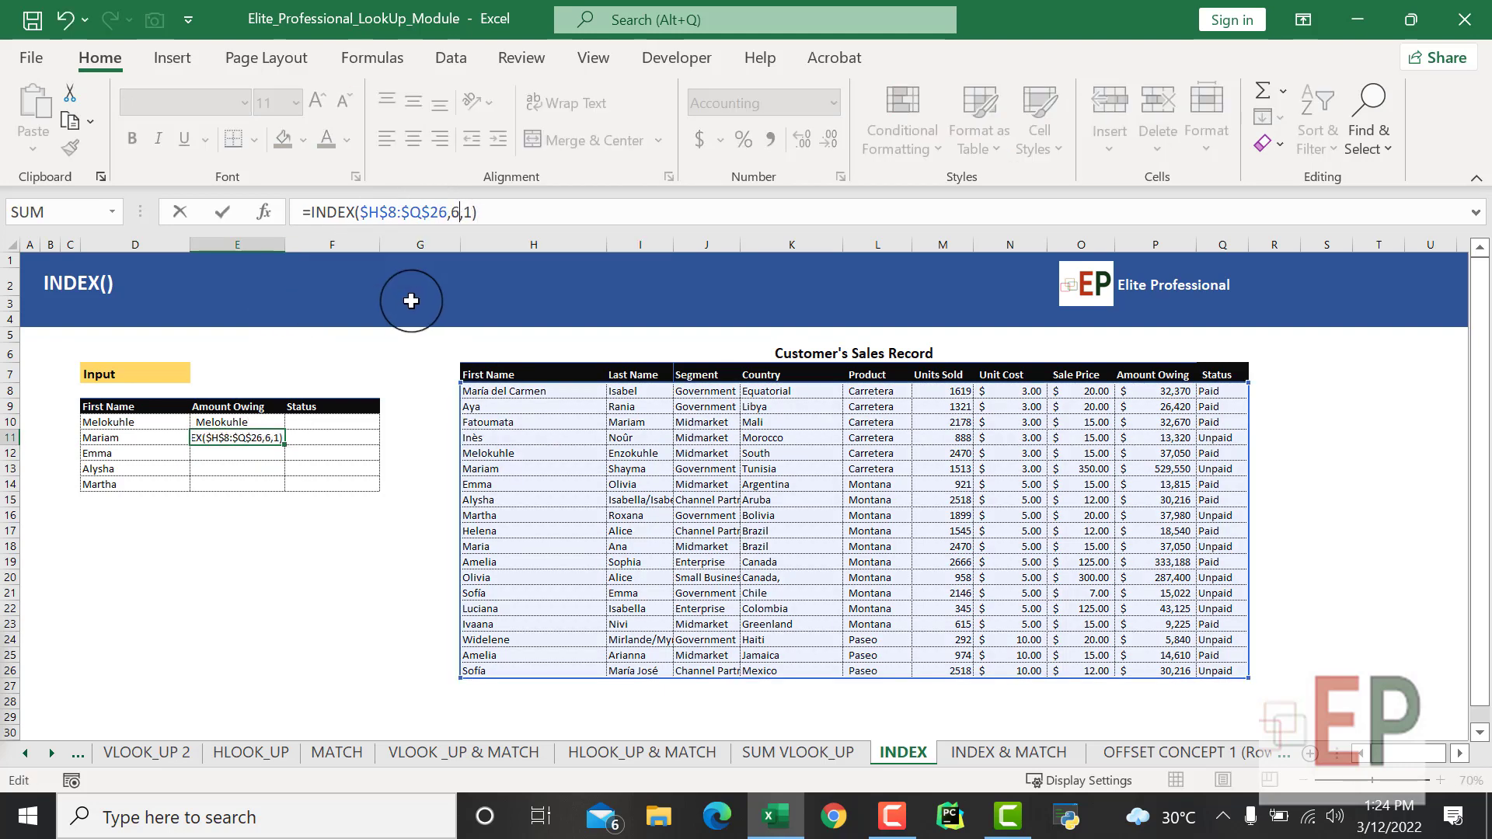
key("Return")
left_click(249, 435)
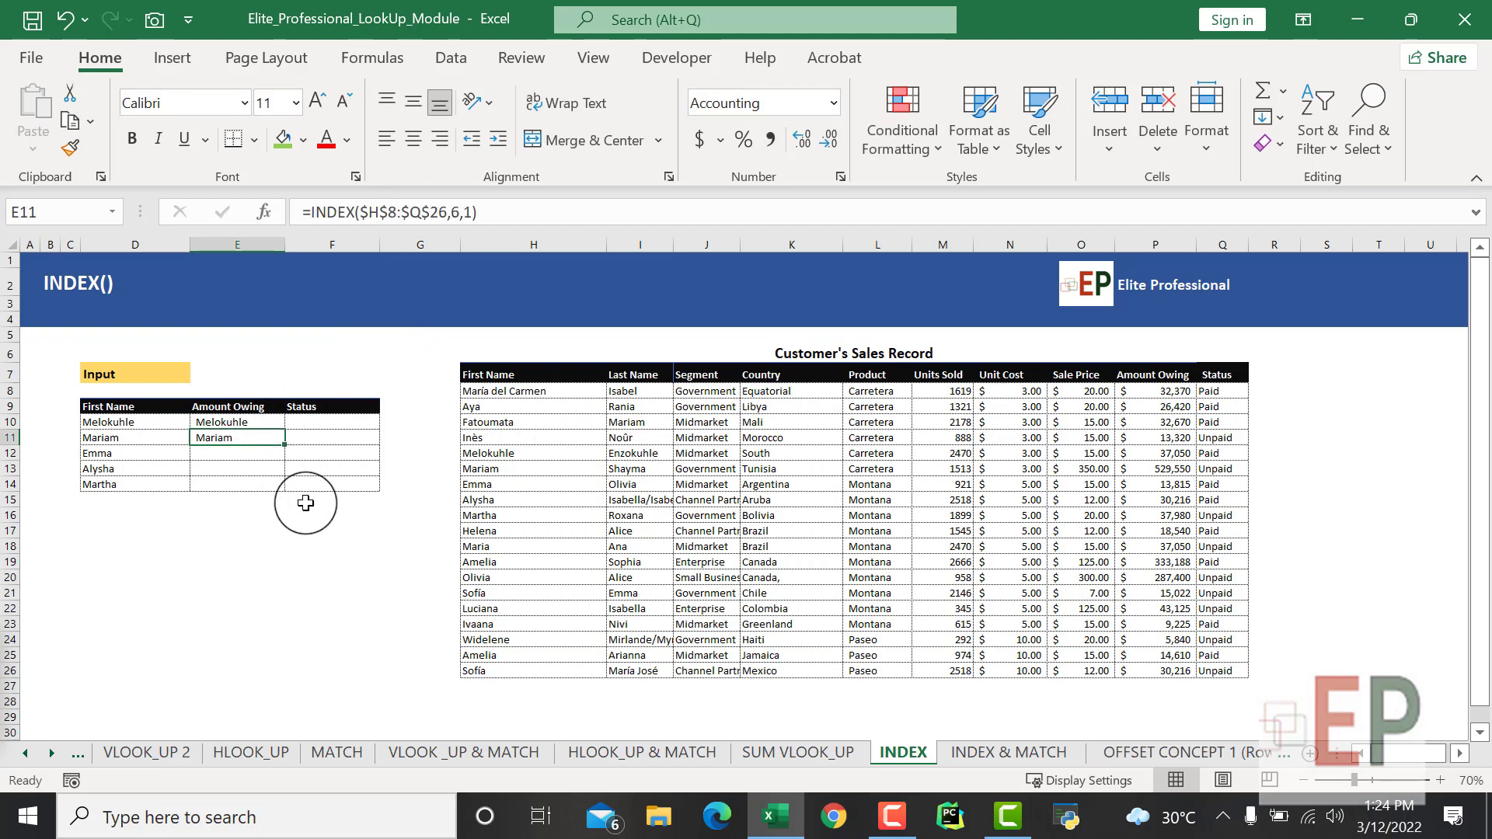